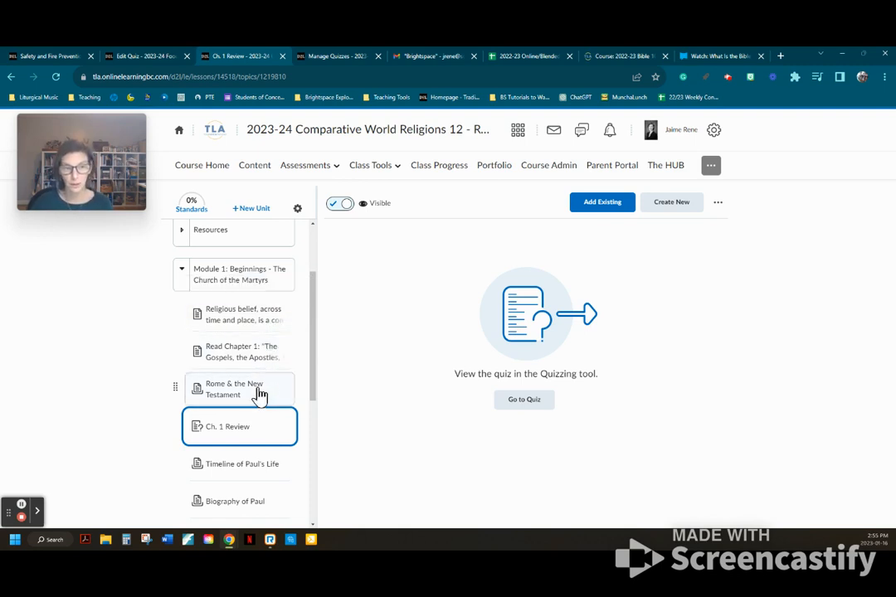
Open the Ch. 1 Review quiz for editing in the Quizzing tool and dismiss the notice about fields
{"action": "left_click_drag", "start_coordinate": [312, 321], "coordinate": [312, 365]}
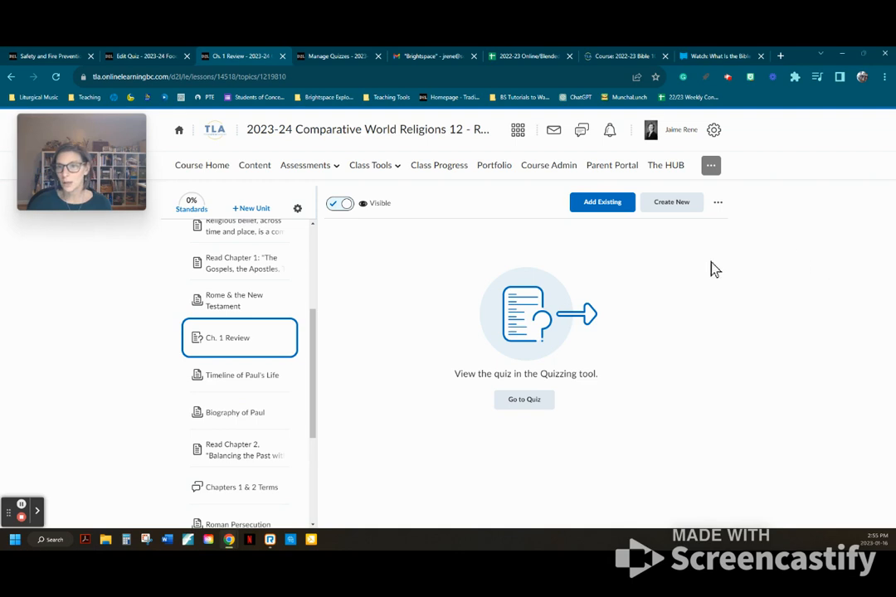
{"action": "left_click", "coordinate": [718, 203]}
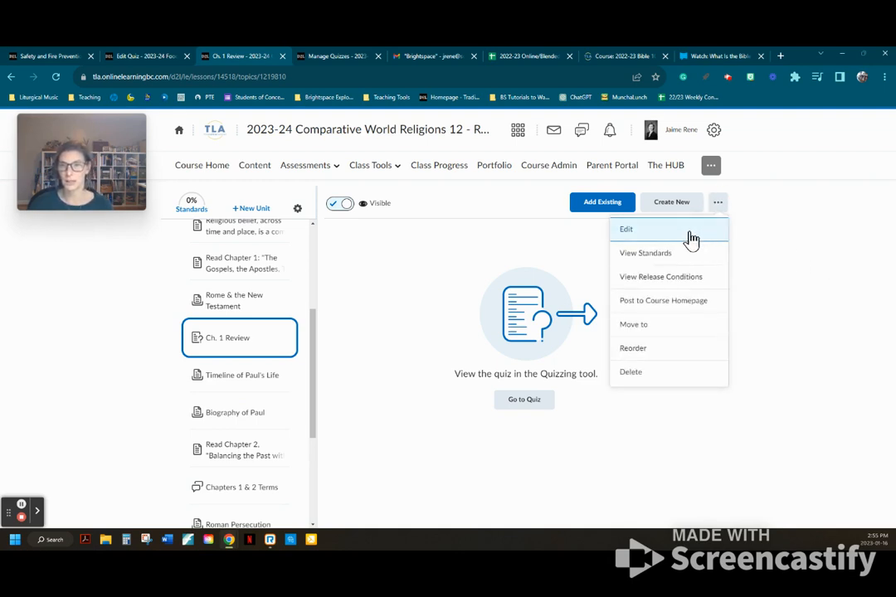
{"action": "left_click", "coordinate": [771, 220]}
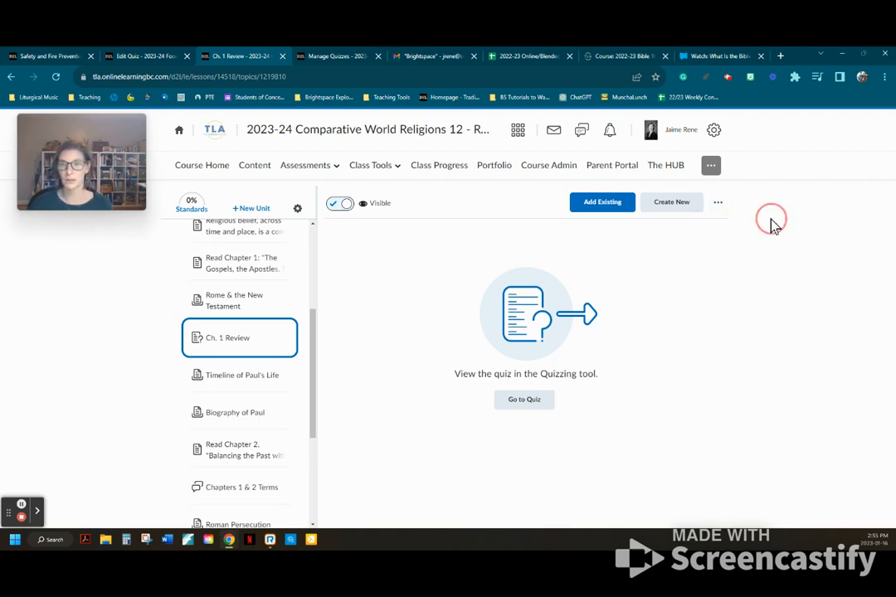
{"action": "left_click", "coordinate": [528, 401]}
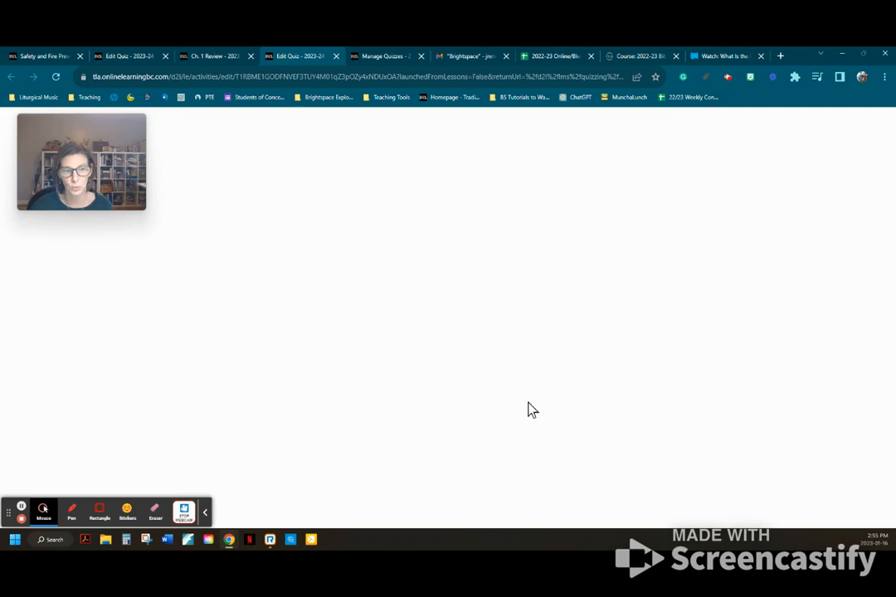
{"action": "left_click", "coordinate": [205, 511]}
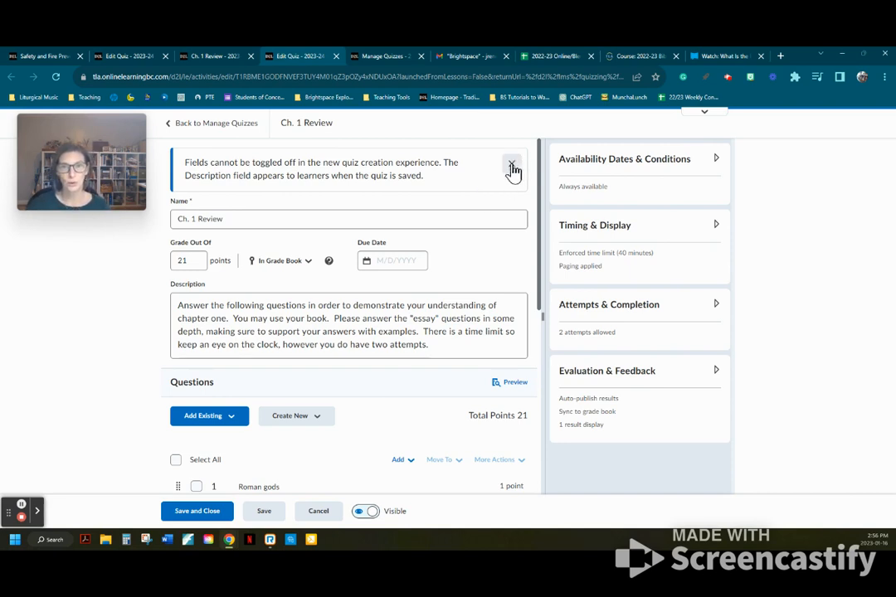
{"action": "left_click", "coordinate": [512, 166]}
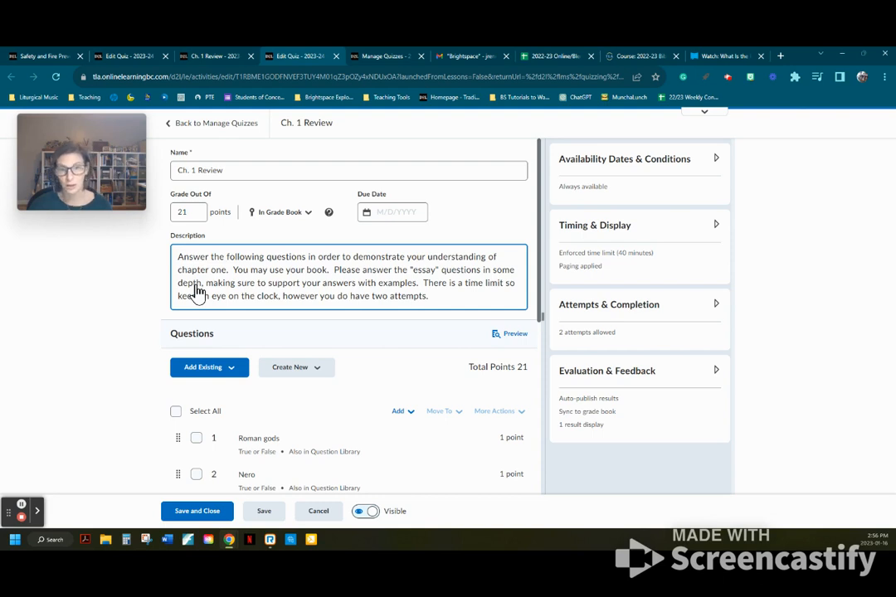
Review the quiz description and the question list through to the written-response questions
{"action": "scroll", "coordinate": [196, 292], "scroll_direction": "down", "scroll_amount": 1}
{"action": "scroll", "coordinate": [197, 292], "scroll_direction": "up", "scroll_amount": 1}
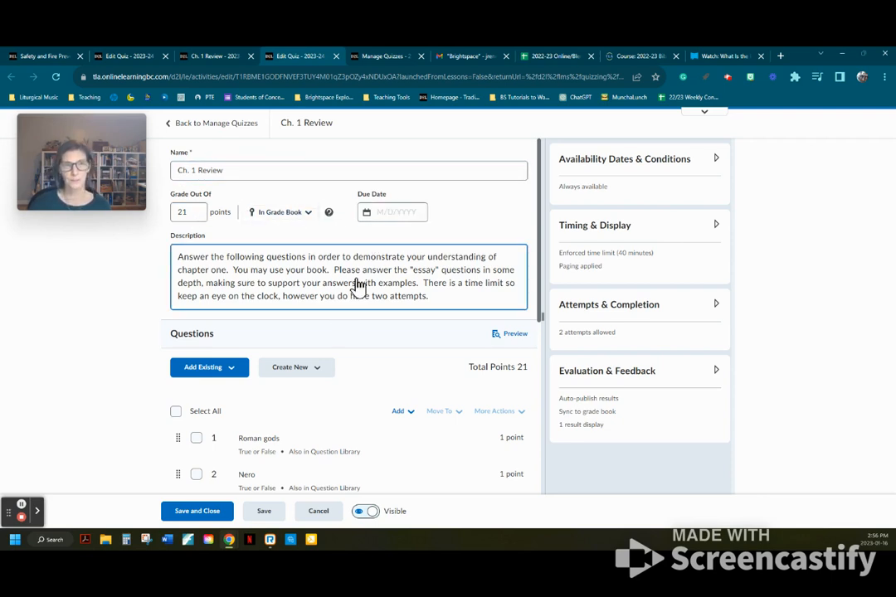
{"action": "scroll", "coordinate": [365, 284], "scroll_direction": "down", "scroll_amount": 1}
{"action": "scroll", "coordinate": [371, 287], "scroll_direction": "down", "scroll_amount": 3}
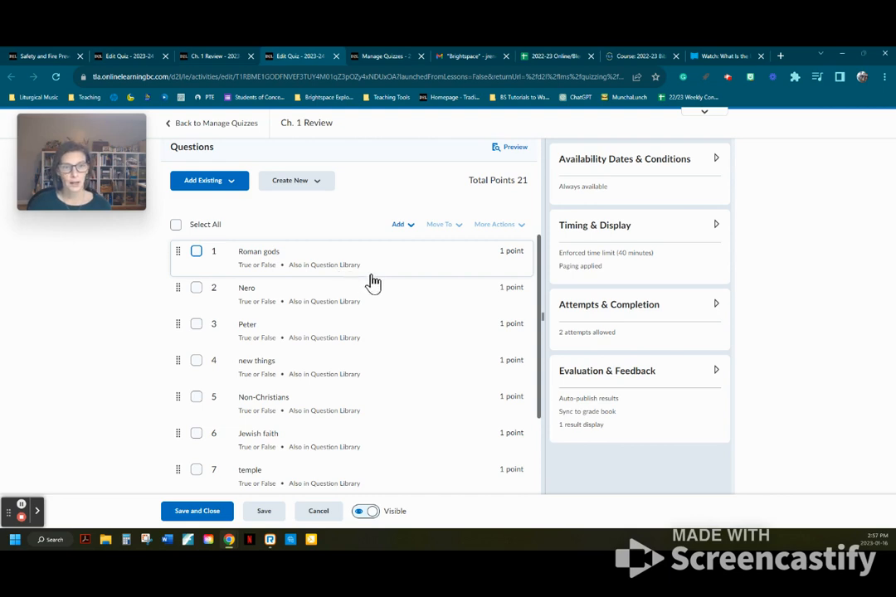
{"action": "scroll", "coordinate": [374, 283], "scroll_direction": "down", "scroll_amount": 3}
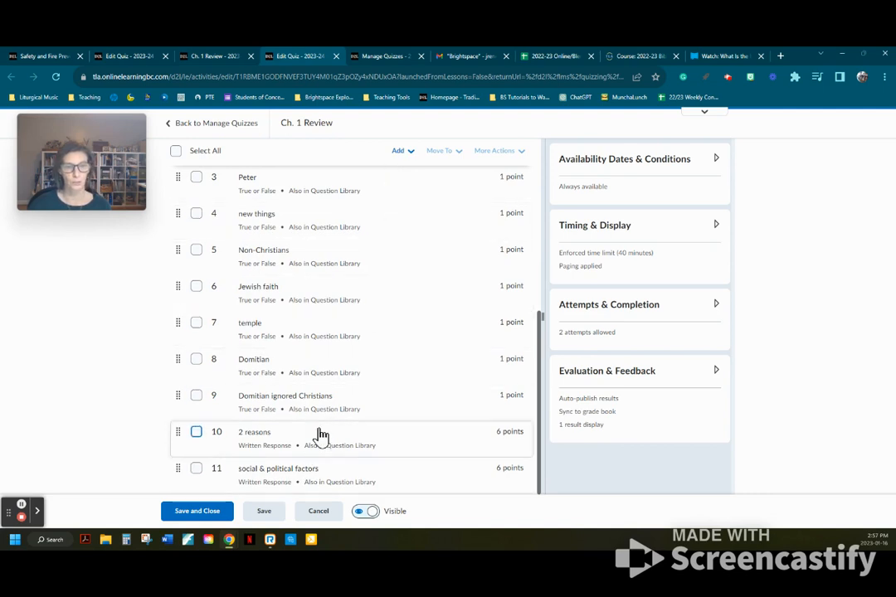
{"action": "left_click", "coordinate": [195, 433]}
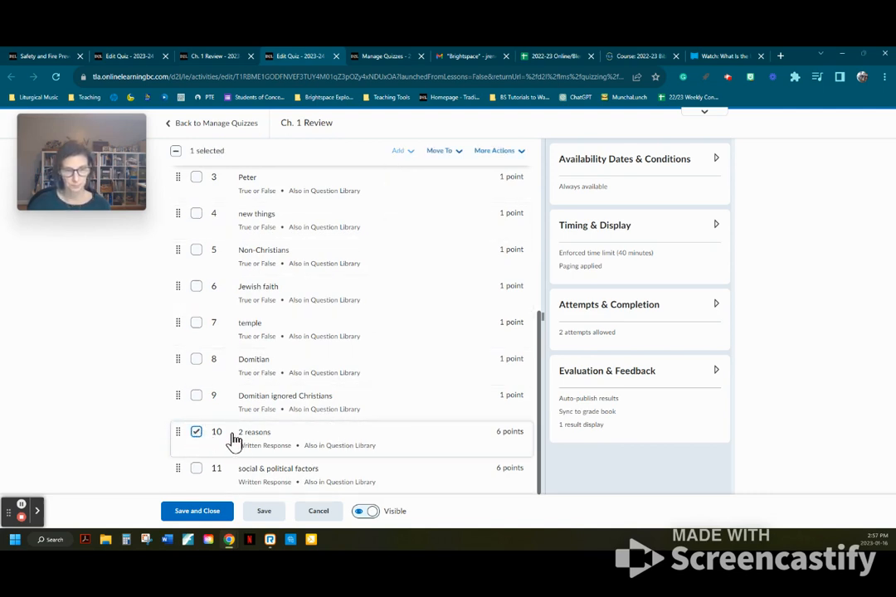
{"action": "left_click", "coordinate": [520, 156]}
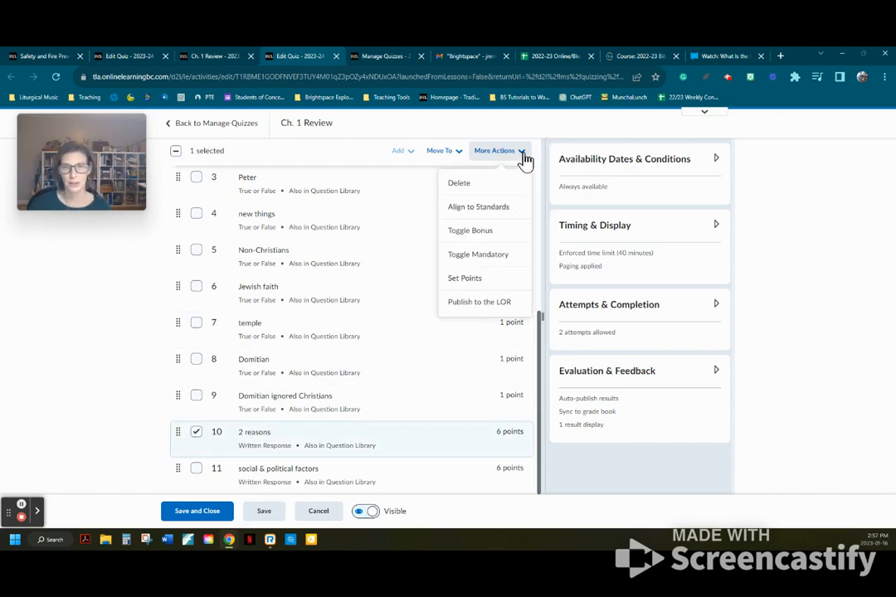
{"action": "left_click", "coordinate": [491, 286]}
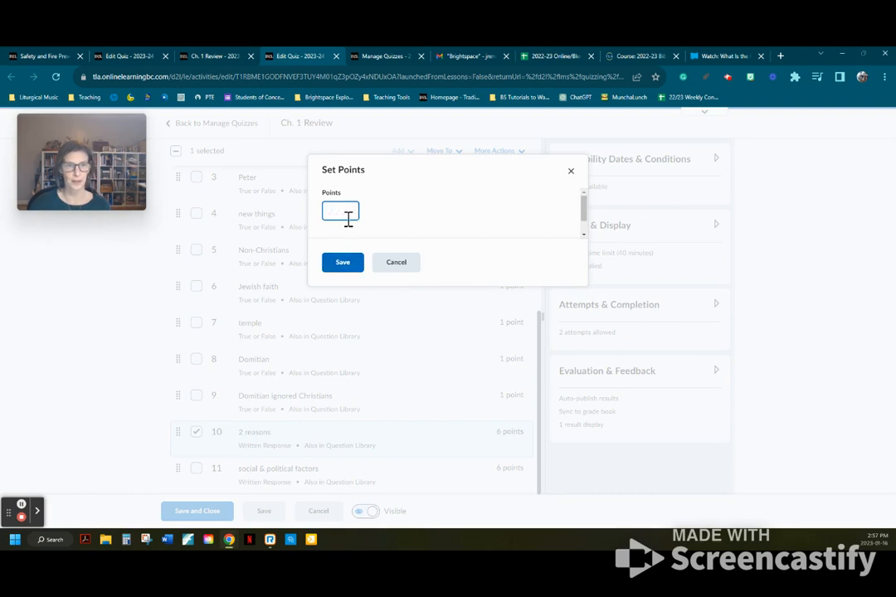
{"action": "left_click", "coordinate": [353, 267]}
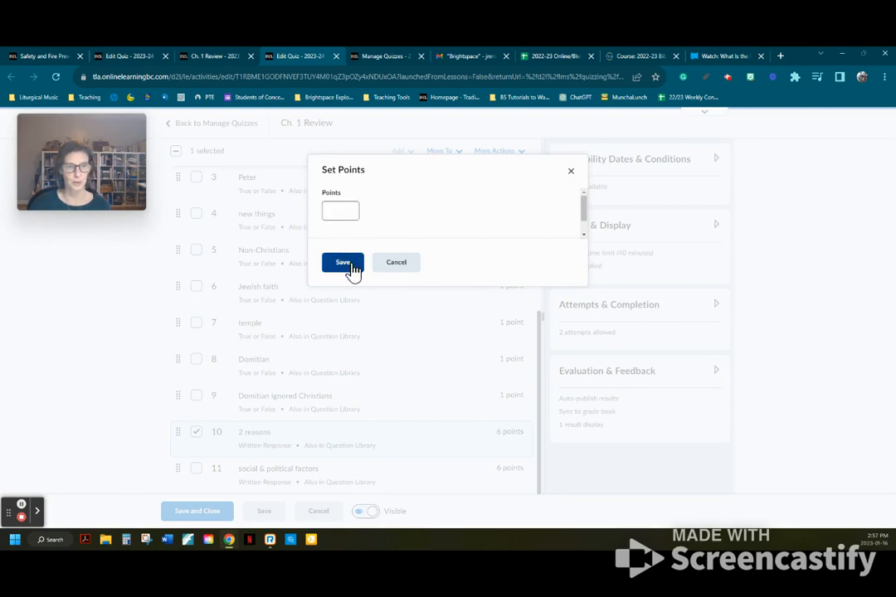
{"action": "left_click", "coordinate": [400, 265]}
{"action": "scroll", "coordinate": [336, 354], "scroll_direction": "up", "scroll_amount": 2}
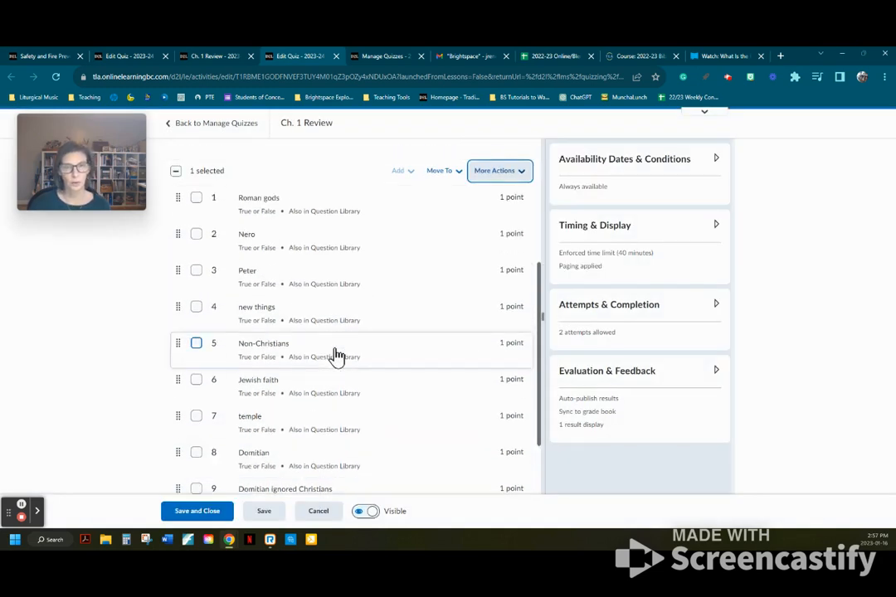
{"action": "scroll", "coordinate": [336, 355], "scroll_direction": "up", "scroll_amount": 2}
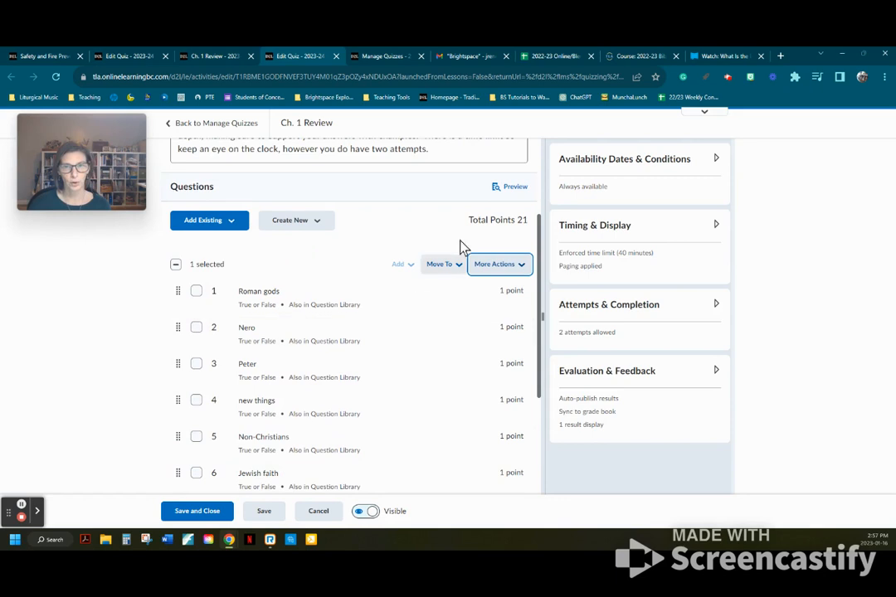
{"action": "left_click", "coordinate": [175, 266]}
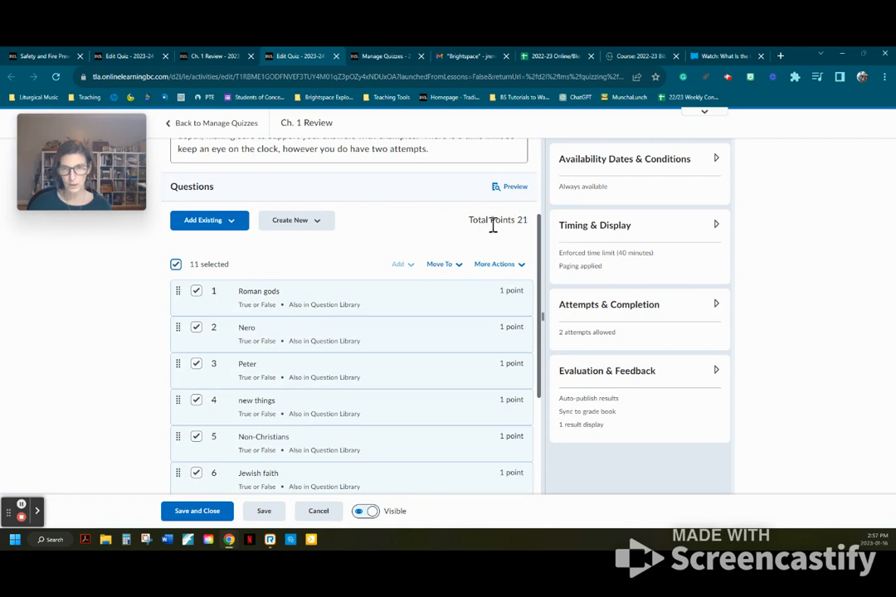
{"action": "left_click", "coordinate": [521, 264]}
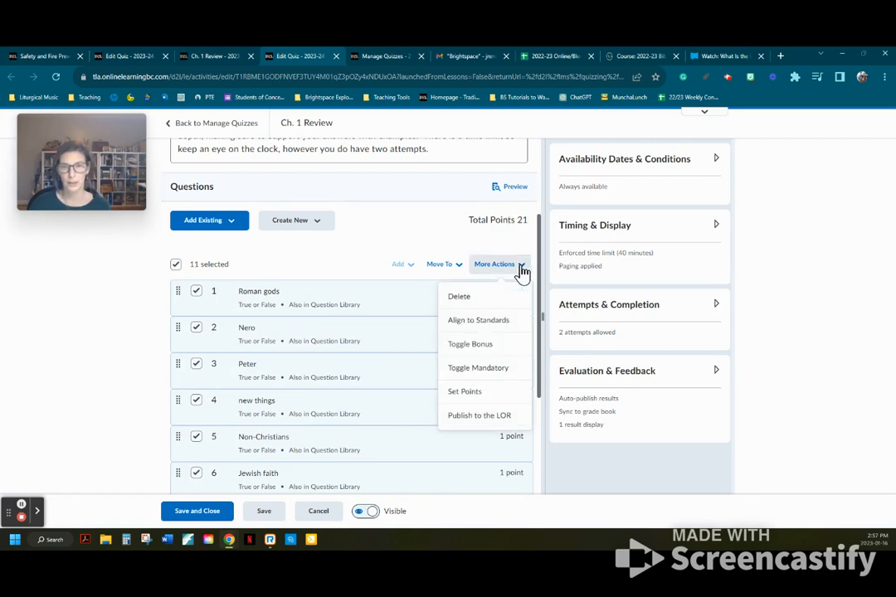
{"action": "left_click", "coordinate": [496, 395]}
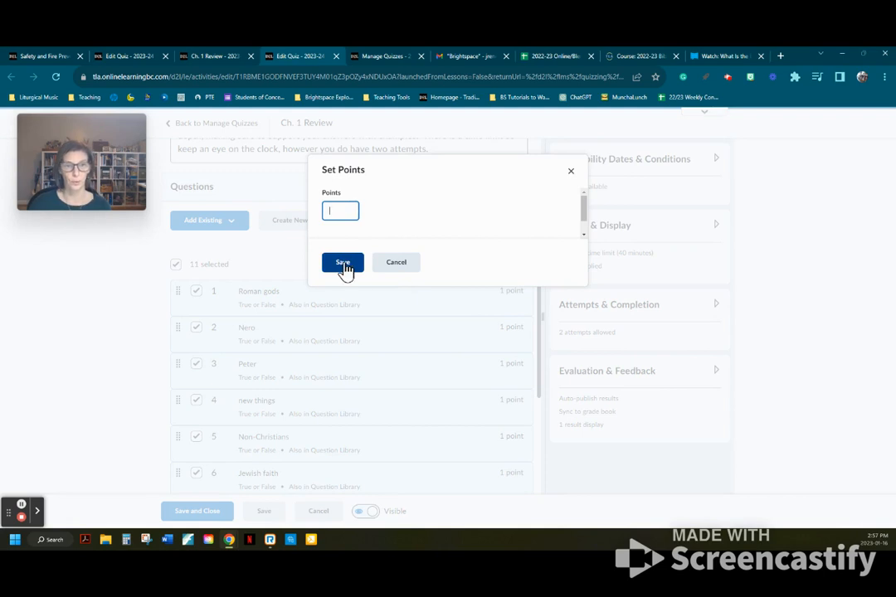
{"action": "left_click", "coordinate": [351, 266]}
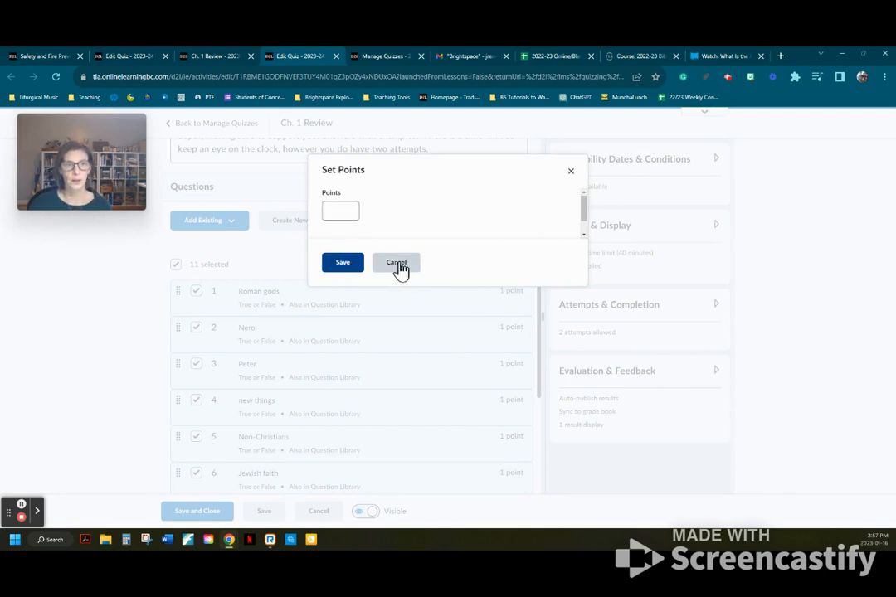
{"action": "left_click", "coordinate": [398, 264]}
Open the "Roman gods" true-or-false question and examine its text, answers, feedback and preview
{"action": "left_click", "coordinate": [249, 295]}
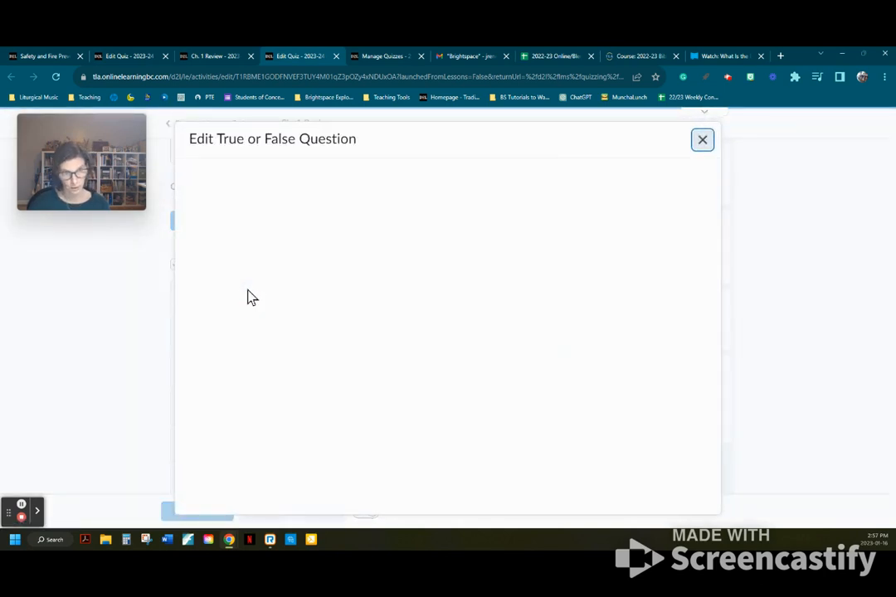
{"action": "left_click", "coordinate": [271, 242]}
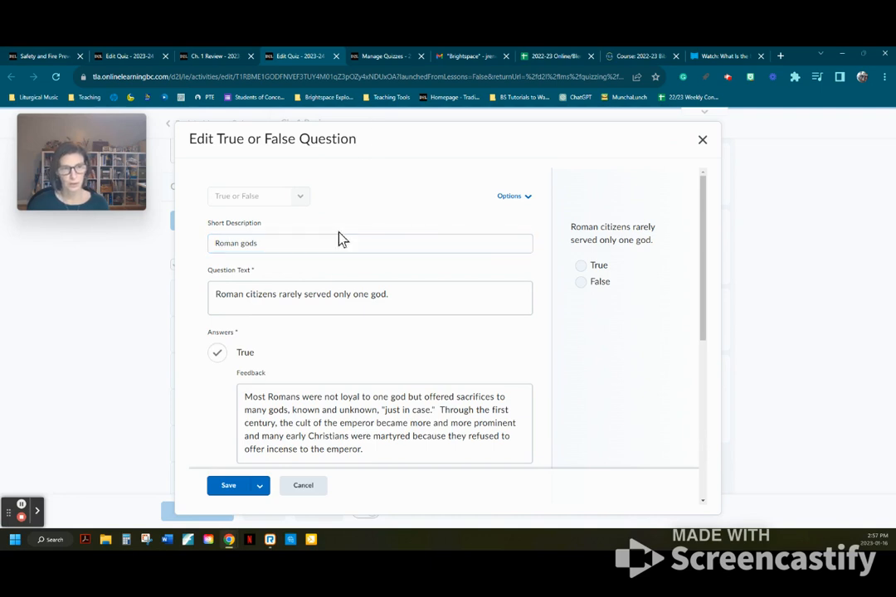
{"action": "left_click", "coordinate": [230, 311]}
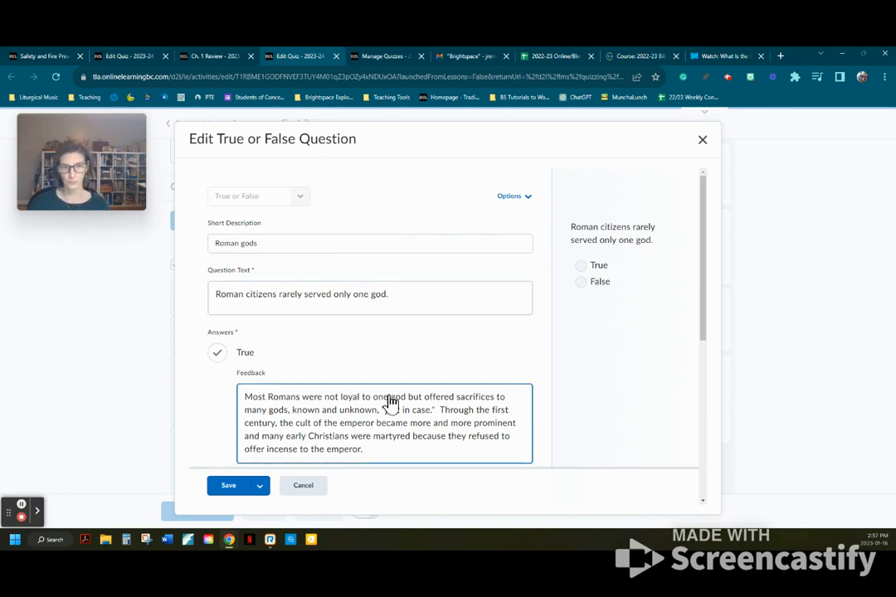
{"action": "scroll", "coordinate": [390, 398], "scroll_direction": "down", "scroll_amount": 5}
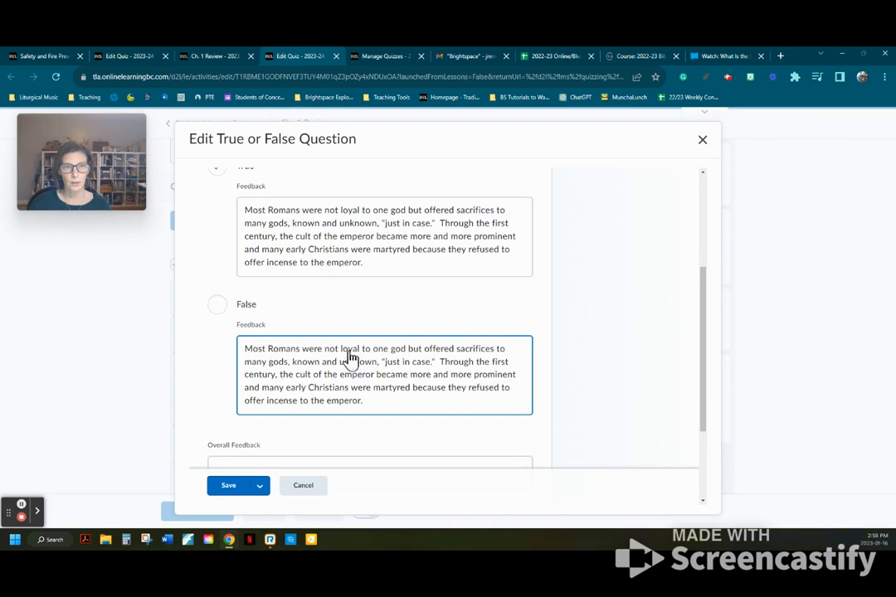
{"action": "scroll", "coordinate": [348, 364], "scroll_direction": "up", "scroll_amount": 1}
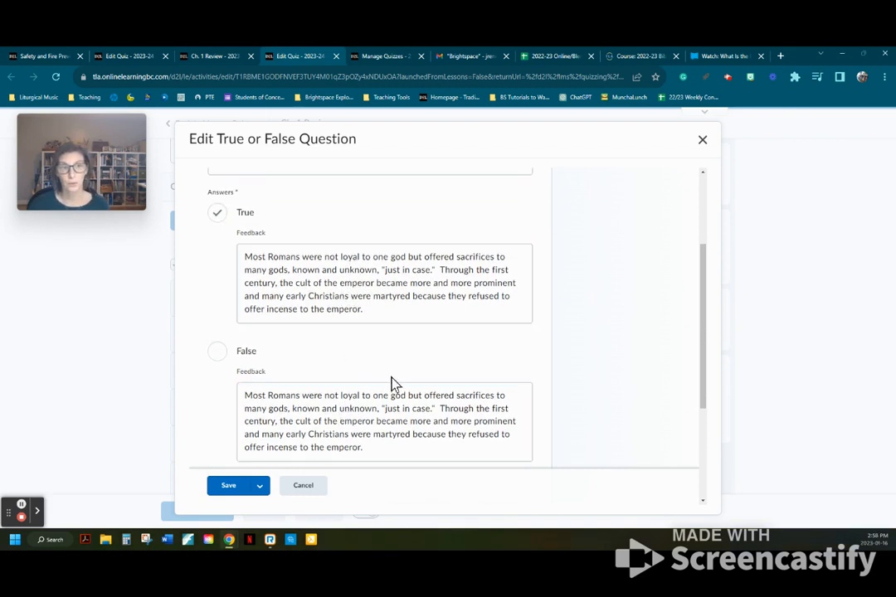
{"action": "scroll", "coordinate": [415, 390], "scroll_direction": "up", "scroll_amount": 3}
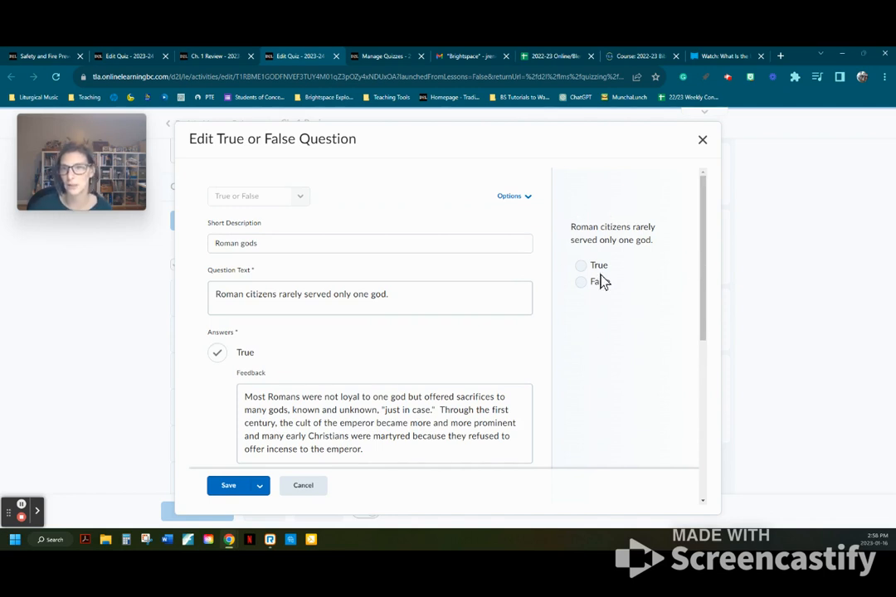
{"action": "scroll", "coordinate": [423, 320], "scroll_direction": "down", "scroll_amount": 5}
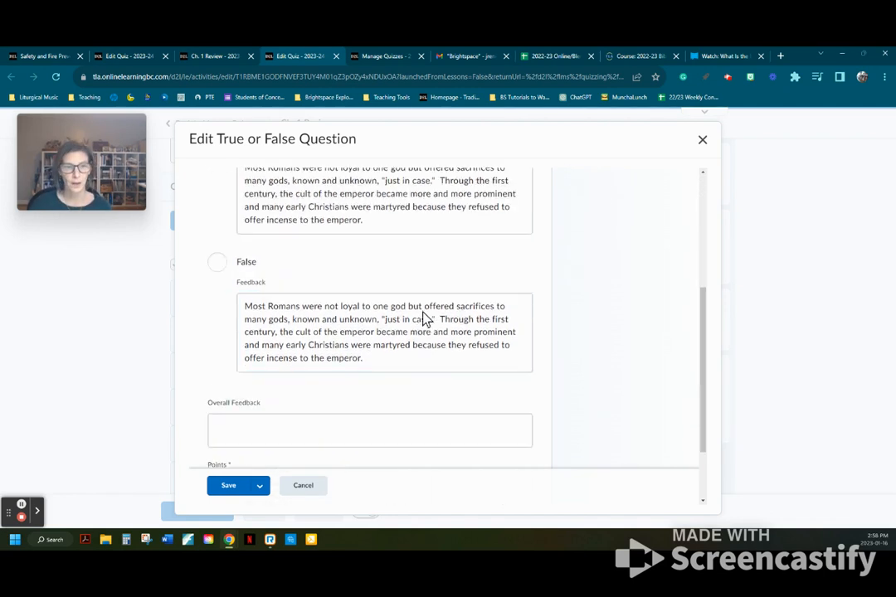
Set the "Roman gods" question to 1 point and save the changes for the Ch. 1 Review quiz only
{"action": "left_click", "coordinate": [219, 395]}
{"action": "type", "text": "1"}
{"action": "left_click", "coordinate": [242, 489]}
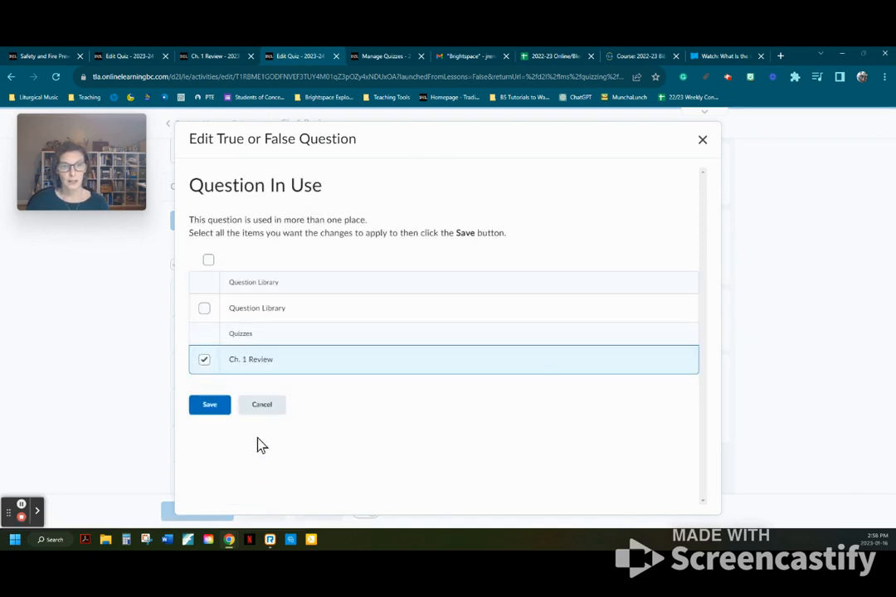
{"action": "left_click", "coordinate": [220, 412]}
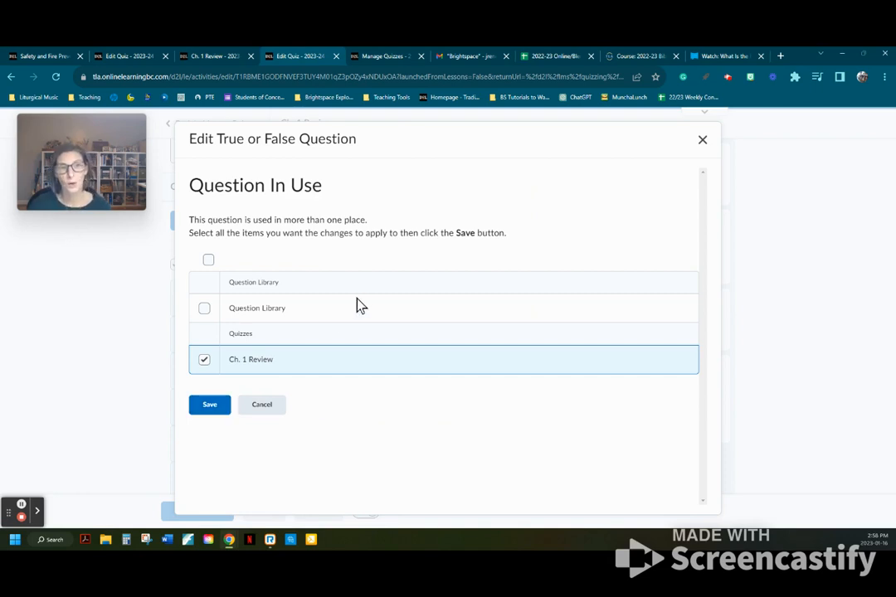
{"action": "left_click", "coordinate": [210, 408]}
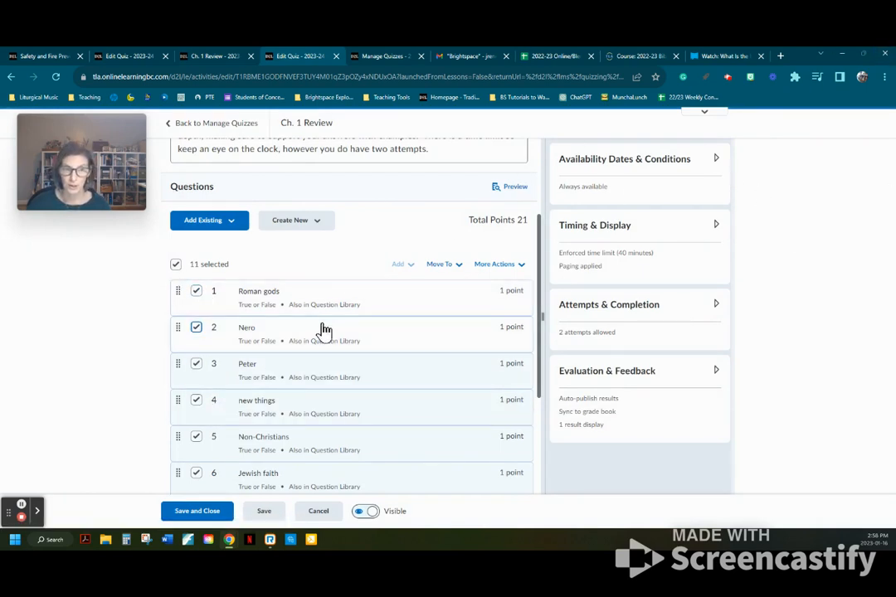
Clear the question selection, select only the written-response question "2 reasons", and open its standards alignment, accepting the shared-question update
{"action": "left_click", "coordinate": [176, 266]}
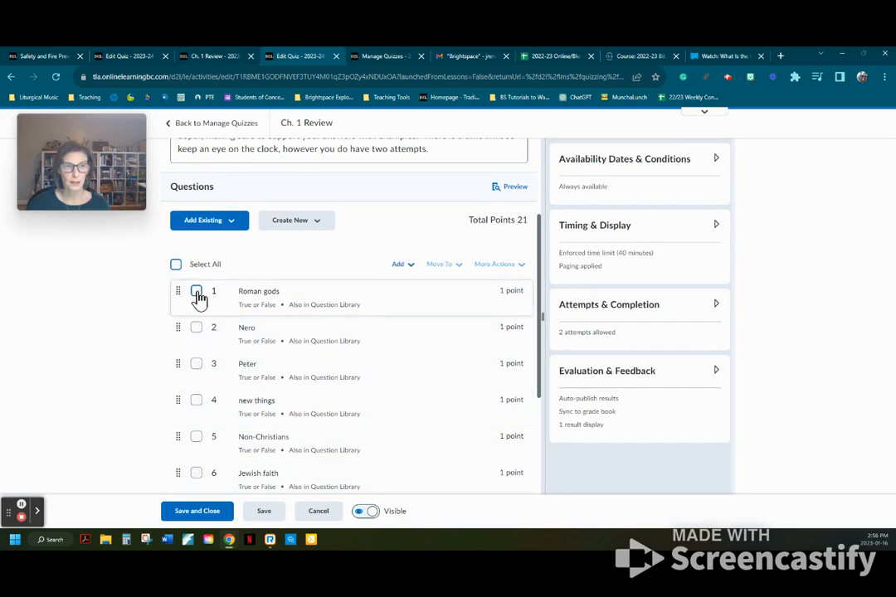
{"action": "scroll", "coordinate": [217, 295], "scroll_direction": "down", "scroll_amount": 2}
{"action": "scroll", "coordinate": [227, 297], "scroll_direction": "down", "scroll_amount": 1}
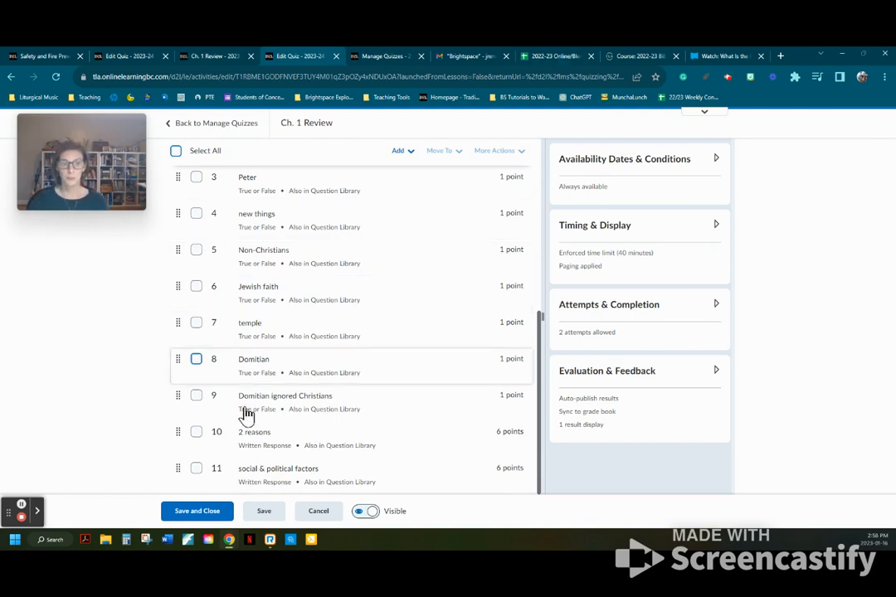
{"action": "left_click", "coordinate": [197, 433]}
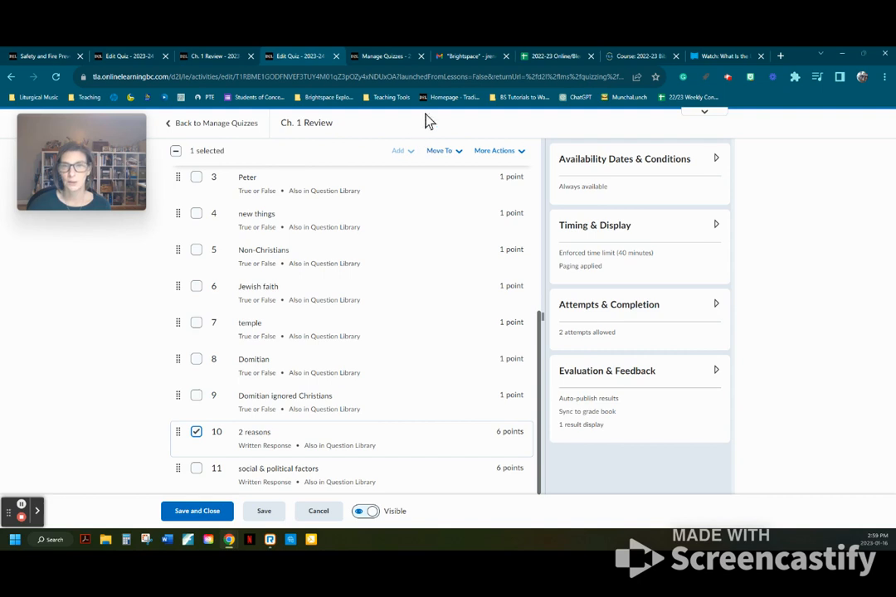
{"action": "left_click", "coordinate": [523, 156]}
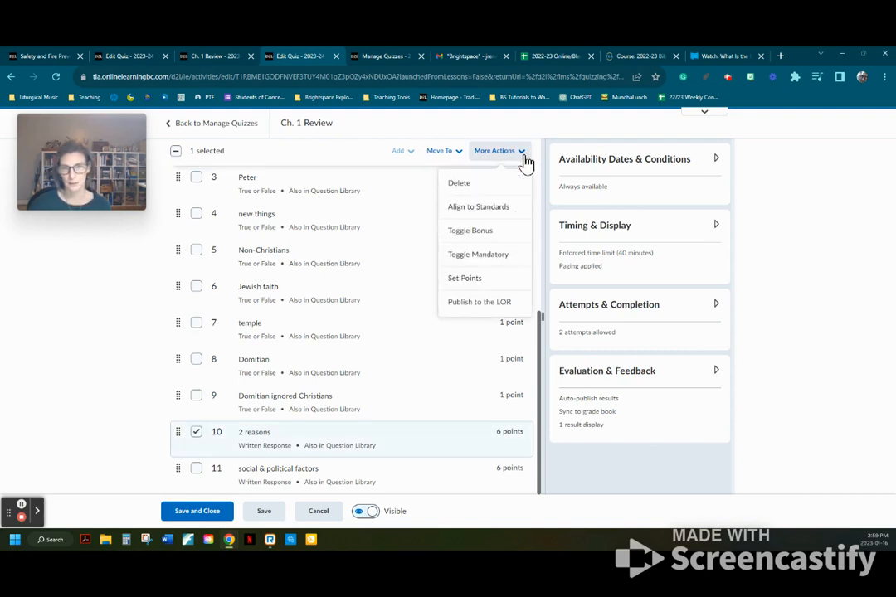
{"action": "left_click", "coordinate": [498, 209]}
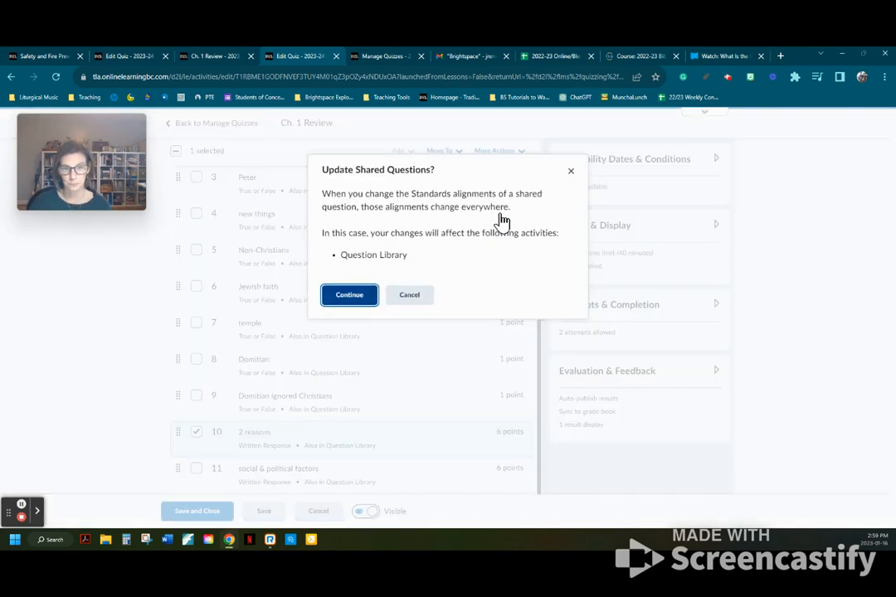
{"action": "left_click", "coordinate": [349, 295]}
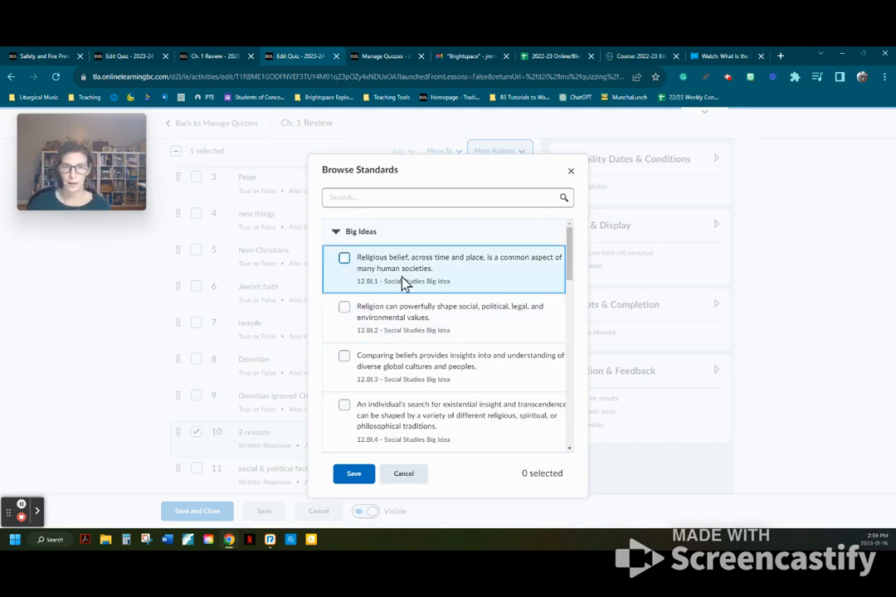
Align the "2 reasons" question to standards 12.BI.1, 12.C.1 and 12.CC.1 and save the alignment
{"action": "left_click", "coordinate": [345, 260]}
{"action": "left_click", "coordinate": [336, 233]}
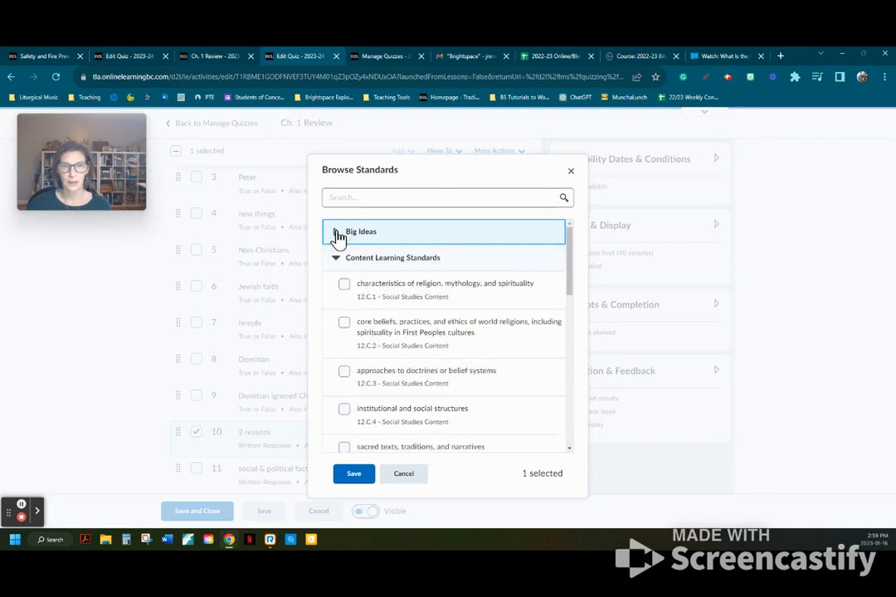
{"action": "left_click", "coordinate": [344, 285]}
{"action": "left_click", "coordinate": [336, 258]}
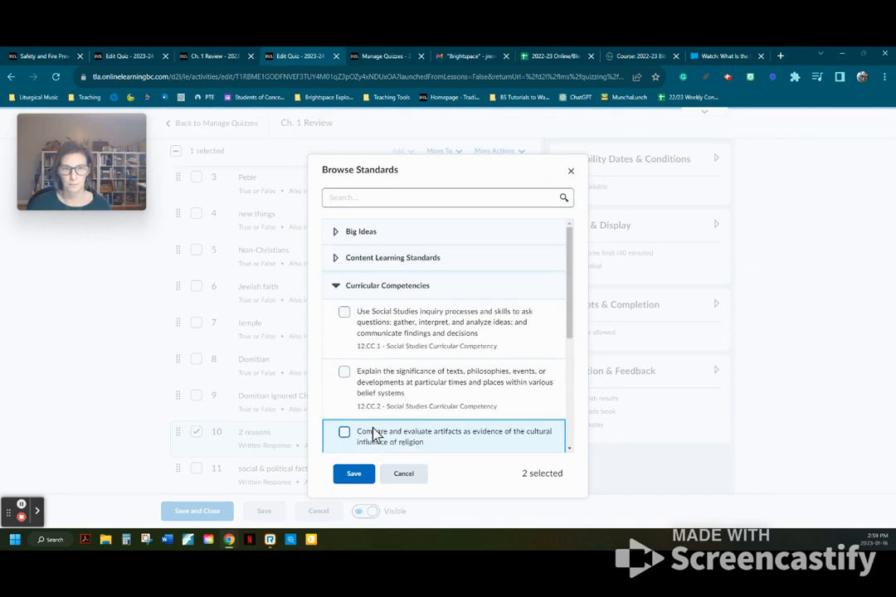
{"action": "left_click", "coordinate": [344, 311]}
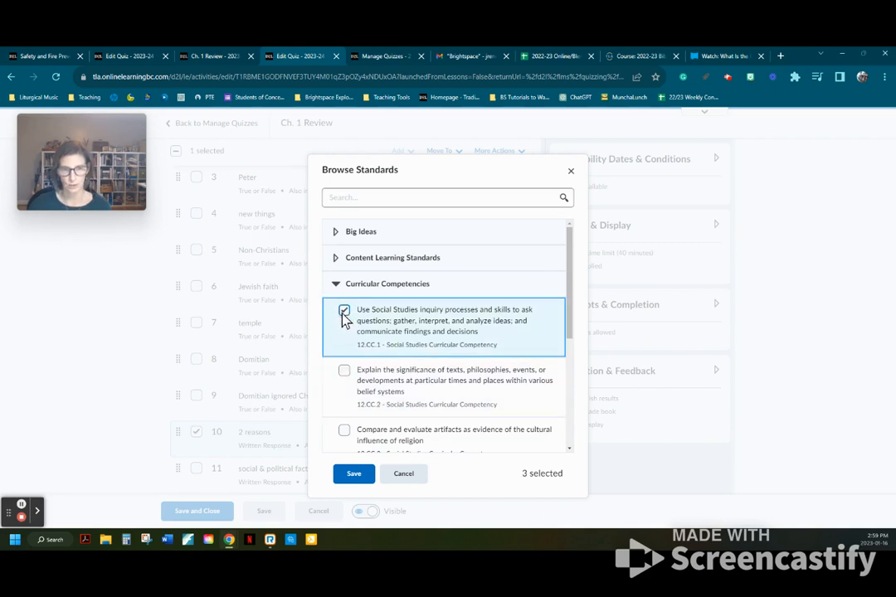
{"action": "left_click", "coordinate": [354, 476]}
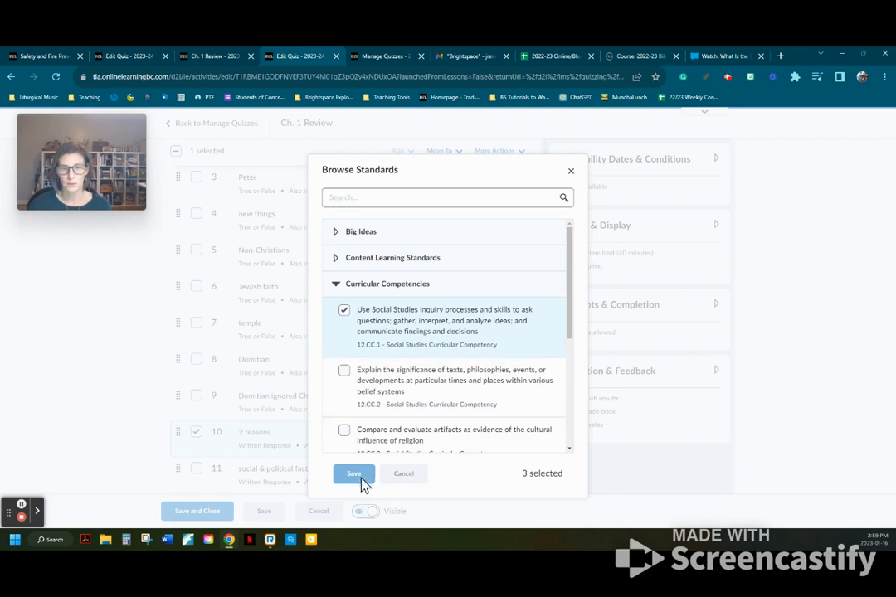
{"action": "left_click", "coordinate": [354, 475]}
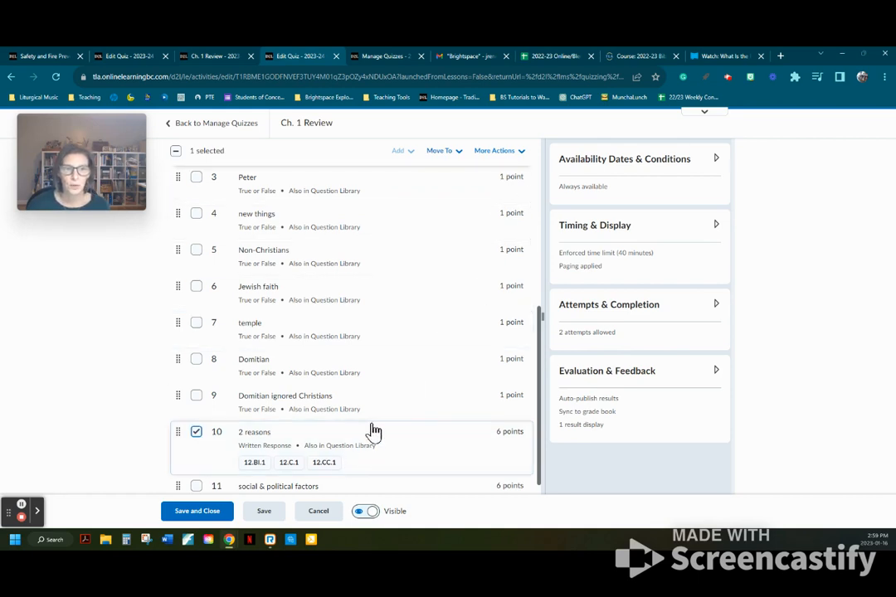
Select all the quiz questions and examine the bulk actions available for them without applying any
{"action": "scroll", "coordinate": [374, 462], "scroll_direction": "up", "scroll_amount": 3}
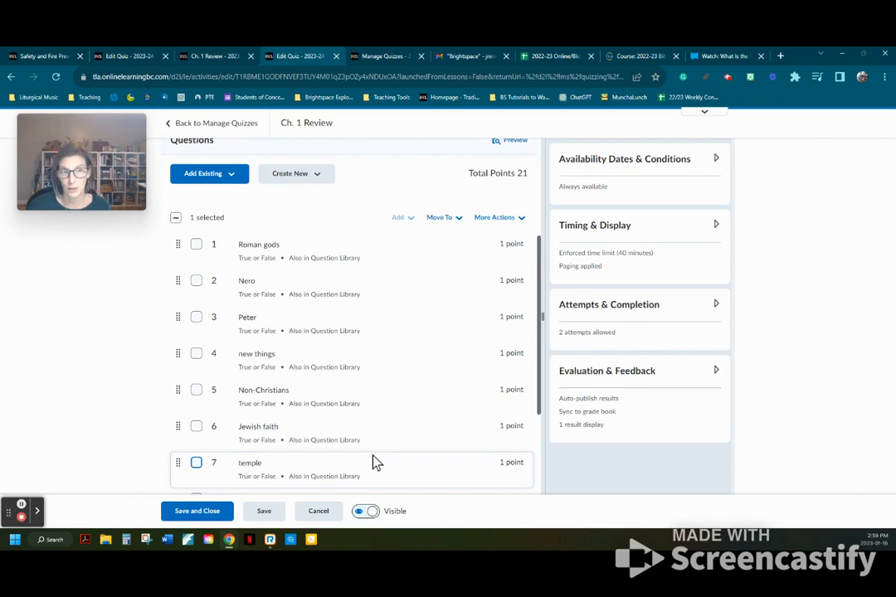
{"action": "left_click", "coordinate": [176, 218]}
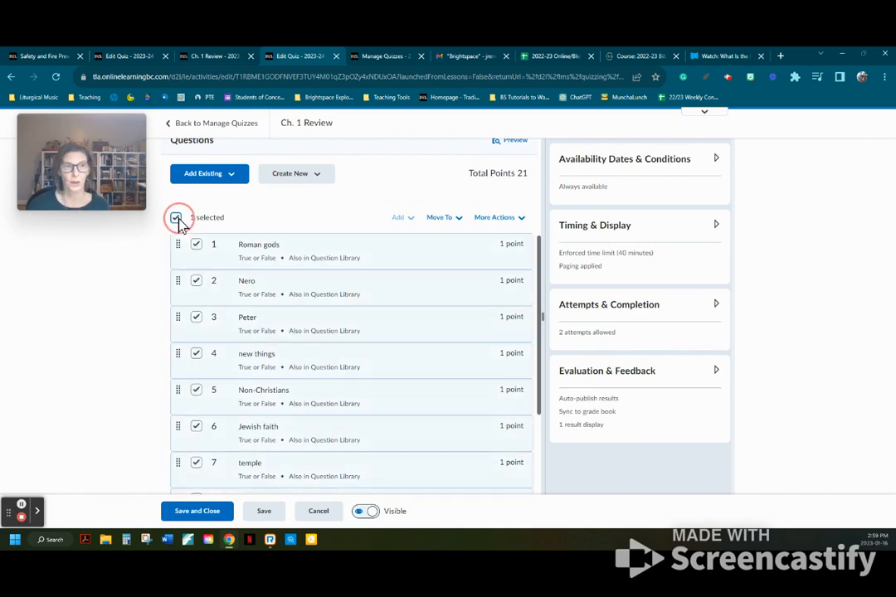
{"action": "left_click", "coordinate": [525, 223]}
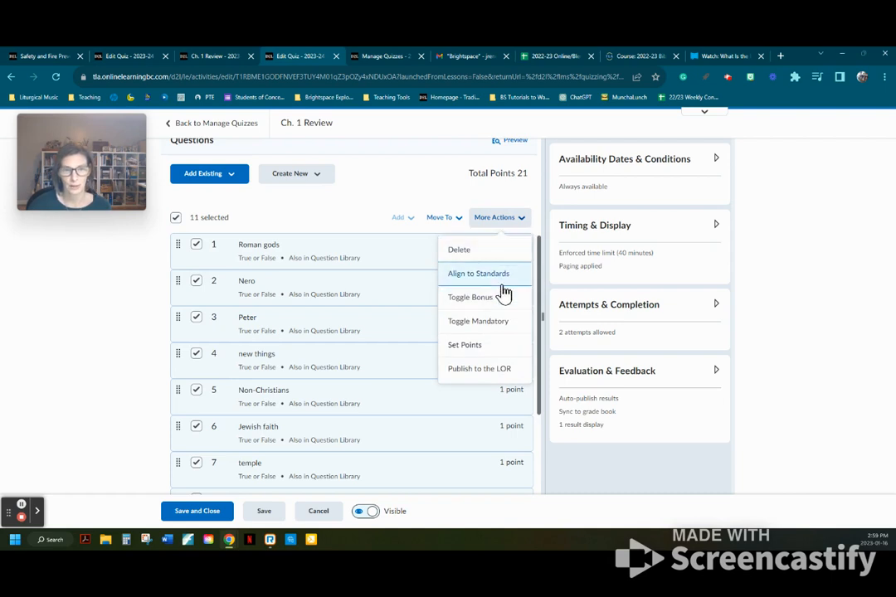
{"action": "left_click", "coordinate": [523, 220]}
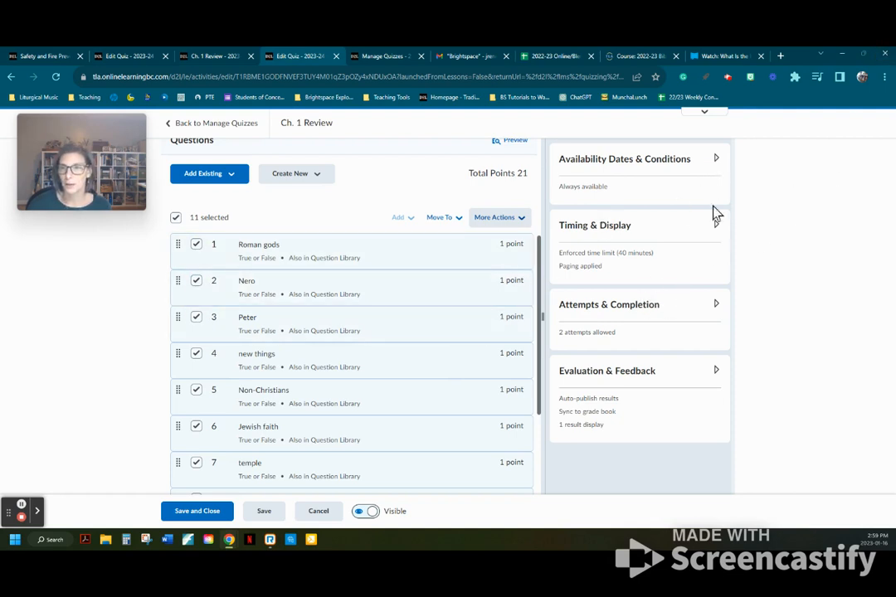
Expand the quiz's Availability Dates & Conditions and start a new release condition of type "Visited content topic"
{"action": "left_click", "coordinate": [717, 160]}
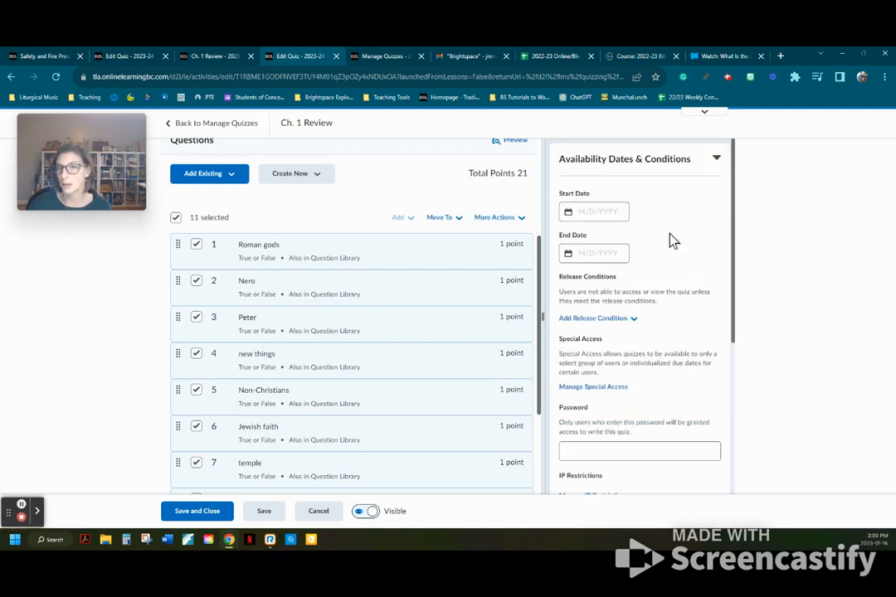
{"action": "left_click_drag", "start_coordinate": [733, 220], "coordinate": [721, 280]}
{"action": "left_click", "coordinate": [635, 229]}
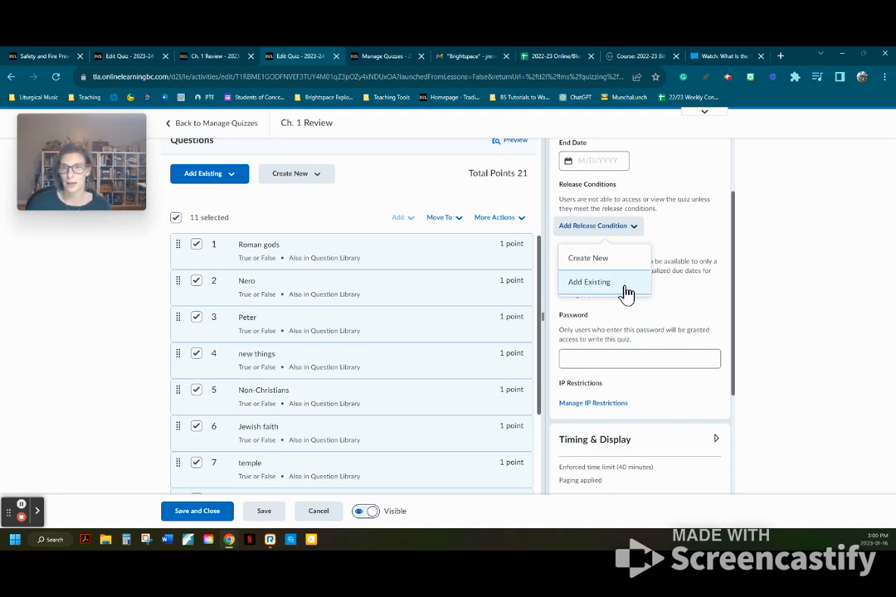
{"action": "left_click", "coordinate": [624, 262]}
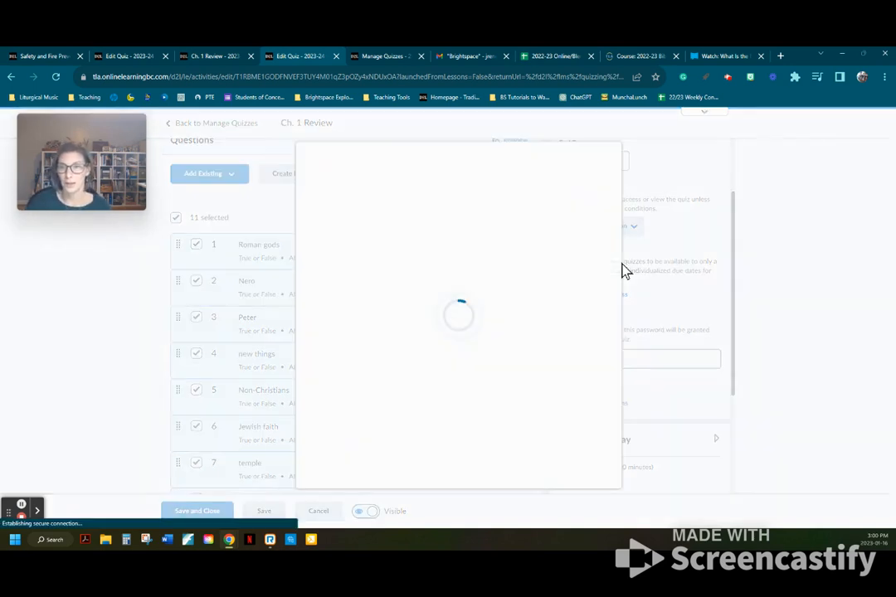
{"action": "left_click", "coordinate": [469, 221]}
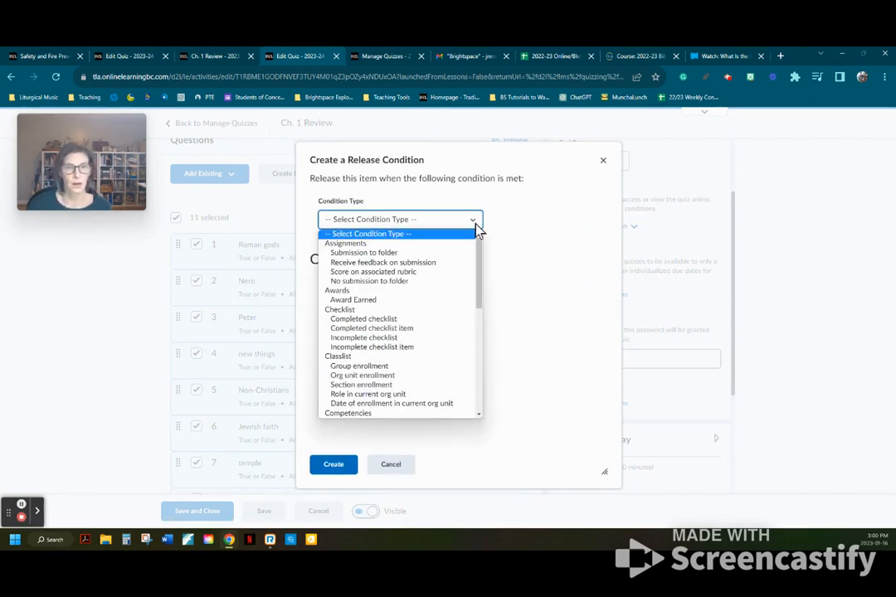
{"action": "left_click_drag", "start_coordinate": [480, 256], "coordinate": [481, 333]}
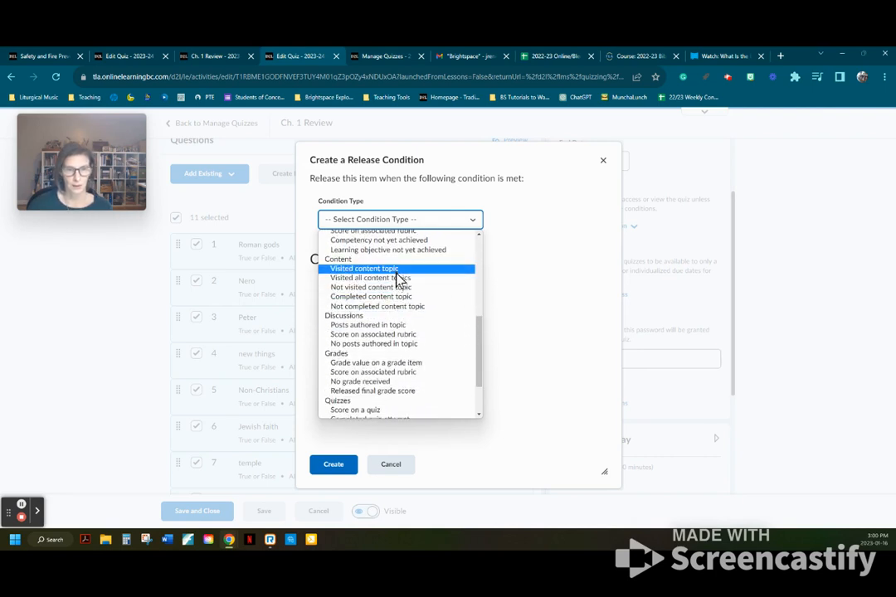
{"action": "left_click", "coordinate": [397, 276]}
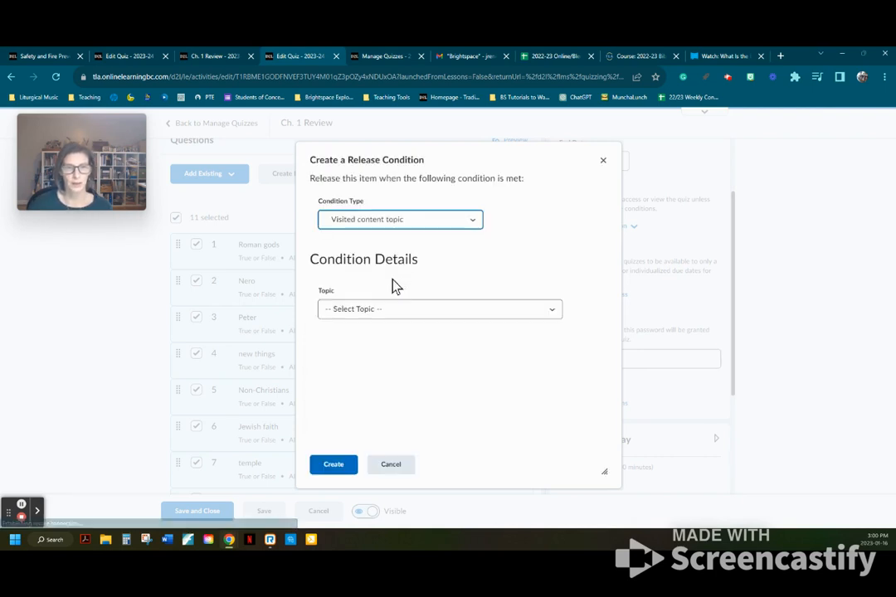
Set the condition's topic to the Module 1 "Read Chapter 1" item and create the release condition
{"action": "left_click", "coordinate": [558, 316]}
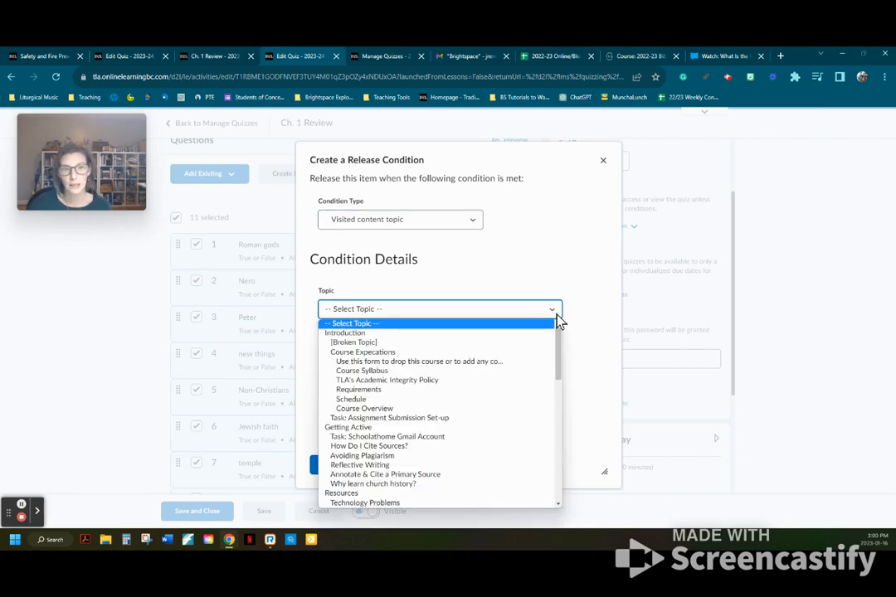
{"action": "left_click_drag", "start_coordinate": [560, 350], "coordinate": [560, 391]}
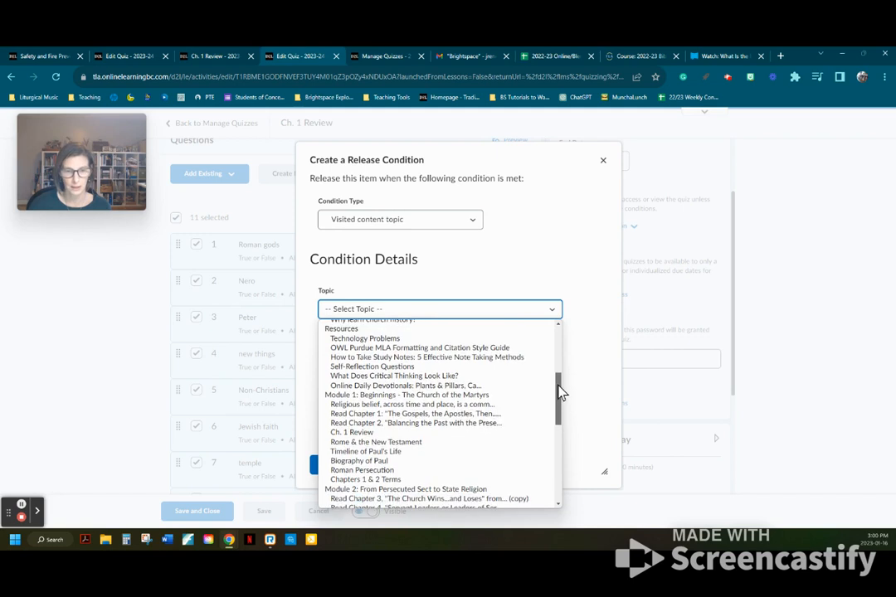
{"action": "left_click", "coordinate": [461, 416]}
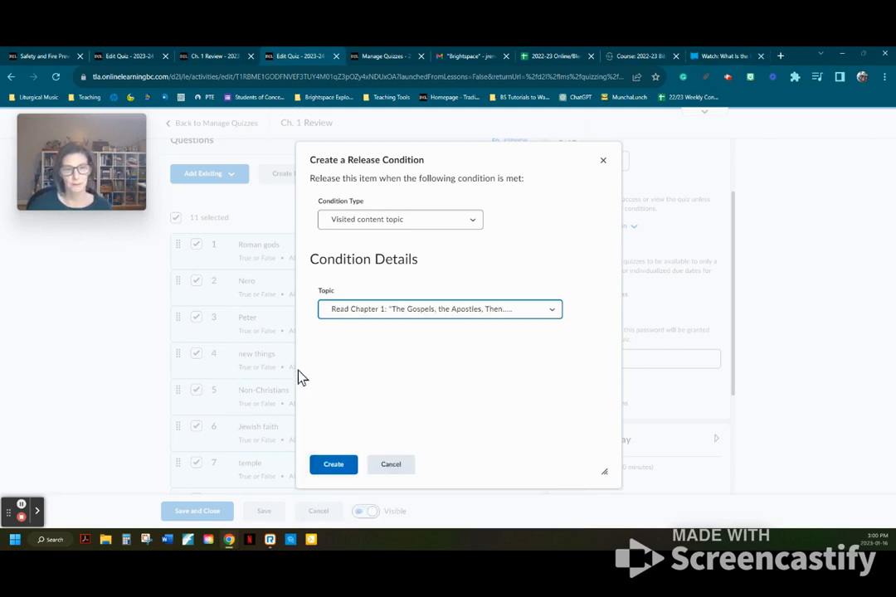
{"action": "left_click", "coordinate": [333, 465]}
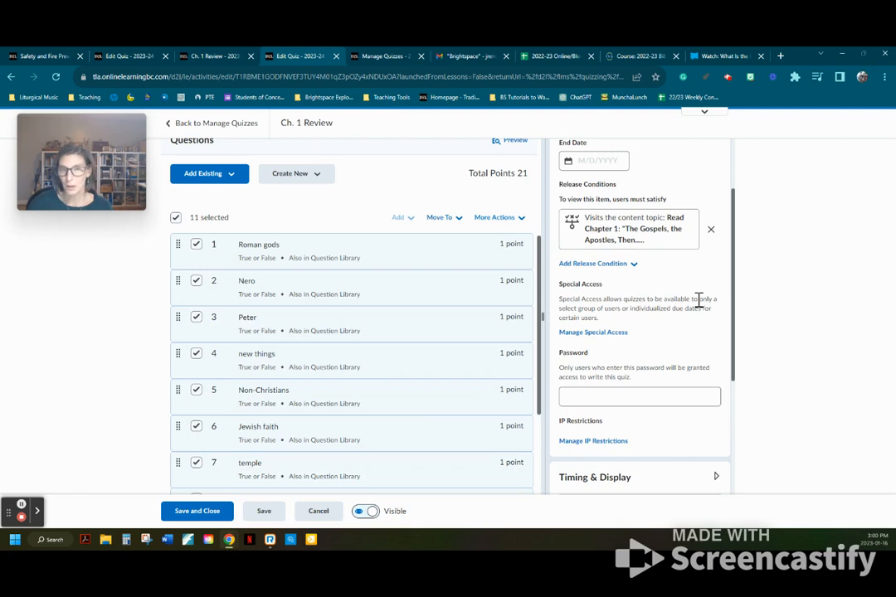
Examine the special access, password and IP restriction settings of the quiz
{"action": "mouse_move", "coordinate": [736, 289]}
{"action": "left_mouse_down"}
{"action": "mouse_move", "coordinate": [726, 230]}
{"action": "mouse_move", "coordinate": [732, 306]}
{"action": "left_mouse_up"}
{"action": "left_click", "coordinate": [630, 363]}
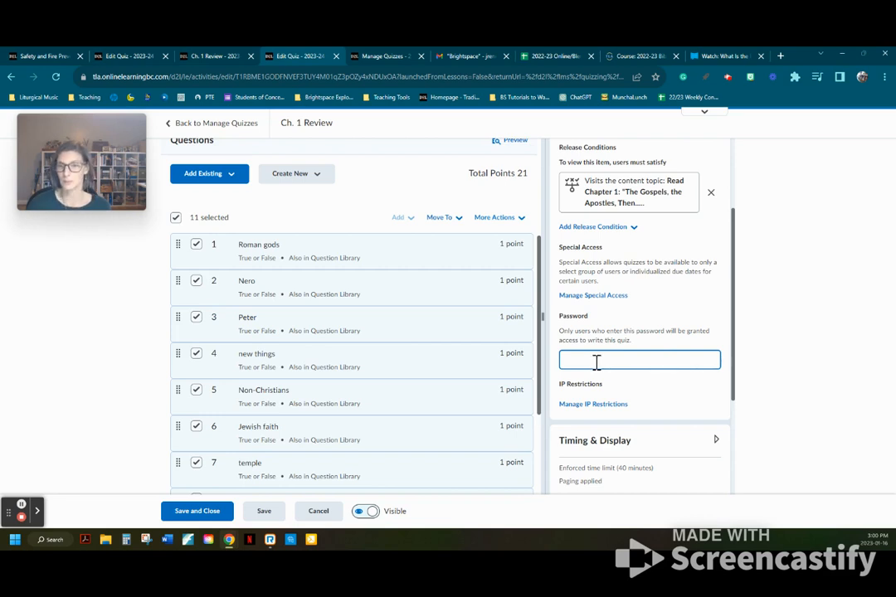
{"action": "scroll", "coordinate": [602, 355], "scroll_direction": "down", "scroll_amount": 1}
{"action": "scroll", "coordinate": [601, 365], "scroll_direction": "down", "scroll_amount": 1}
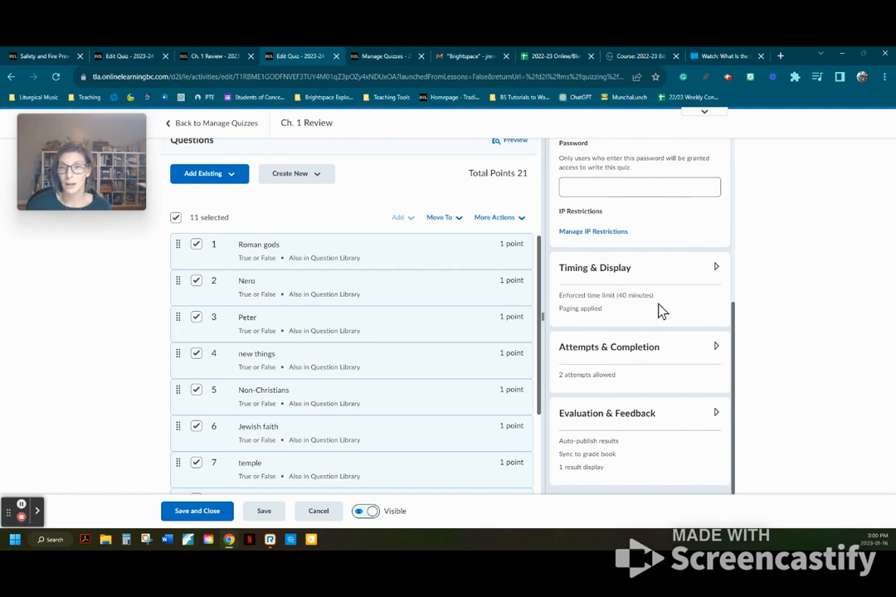
Expand Timing & Display and change the quiz timing to a recommended time limit
{"action": "left_click", "coordinate": [716, 271]}
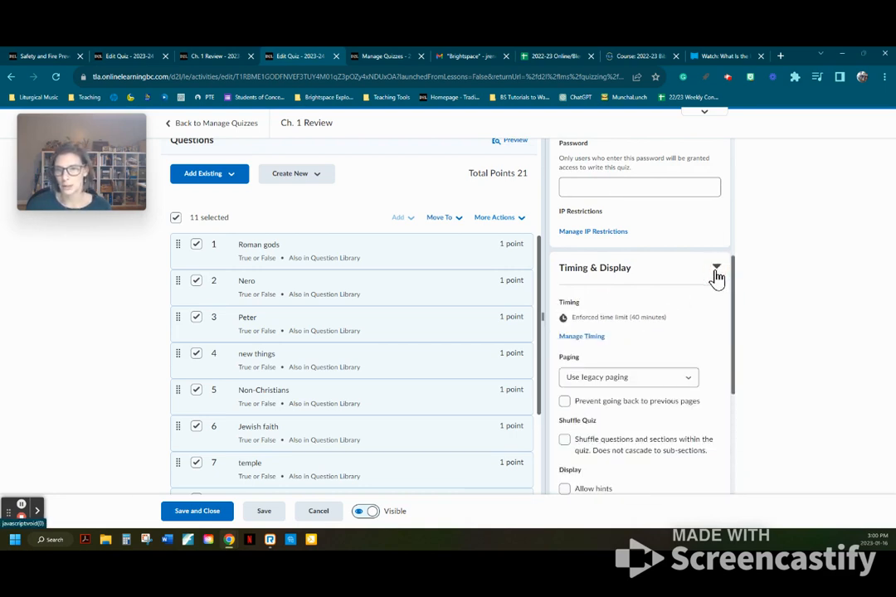
{"action": "scroll", "coordinate": [630, 303], "scroll_direction": "down", "scroll_amount": 1}
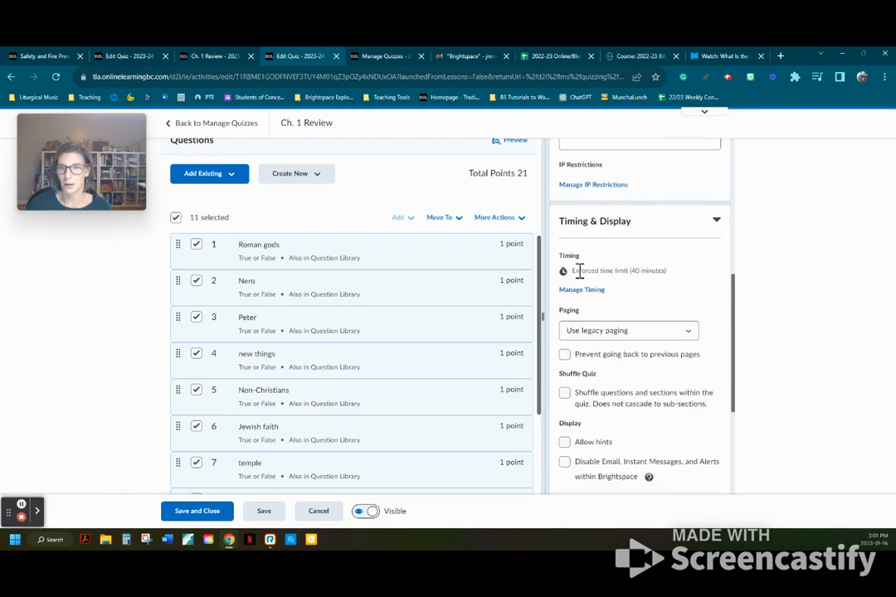
{"action": "left_click", "coordinate": [581, 290]}
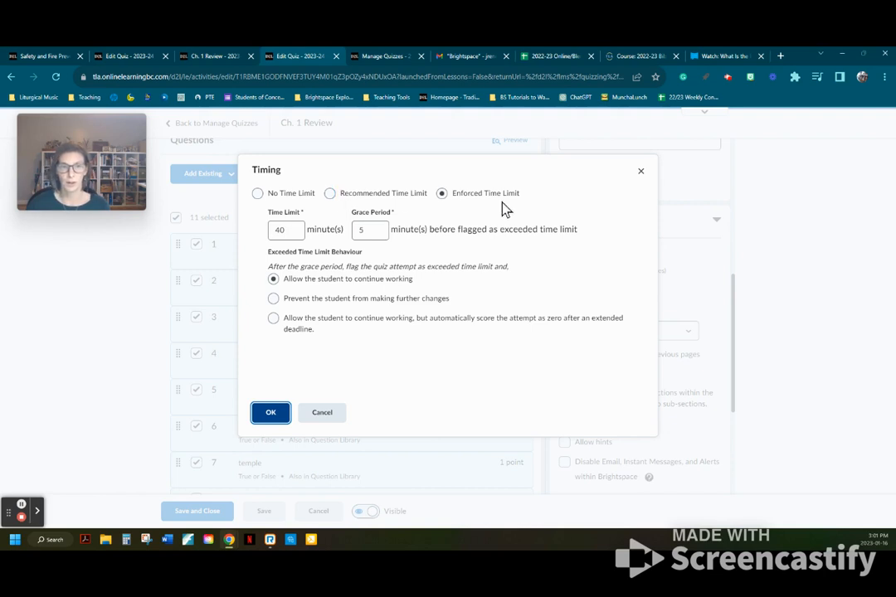
{"action": "left_click", "coordinate": [329, 196]}
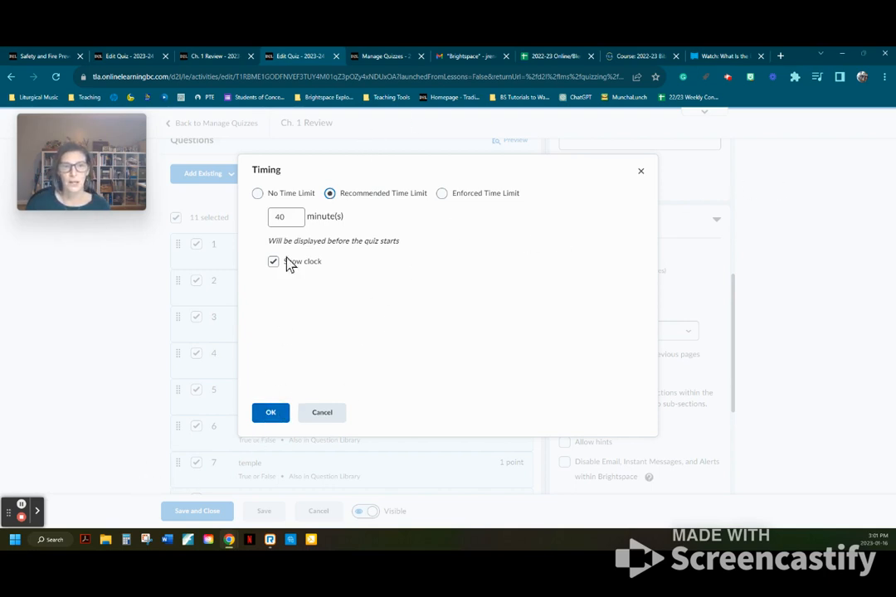
{"action": "left_click", "coordinate": [275, 413]}
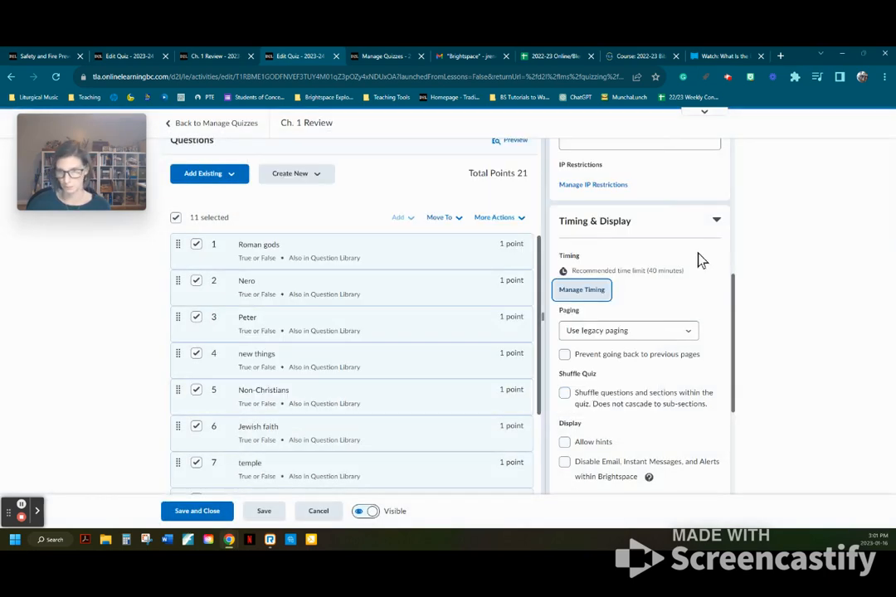
Examine the paging, shuffle, hints and messaging options in the quiz's Timing & Display settings
{"action": "left_click_drag", "start_coordinate": [732, 282], "coordinate": [732, 307]}
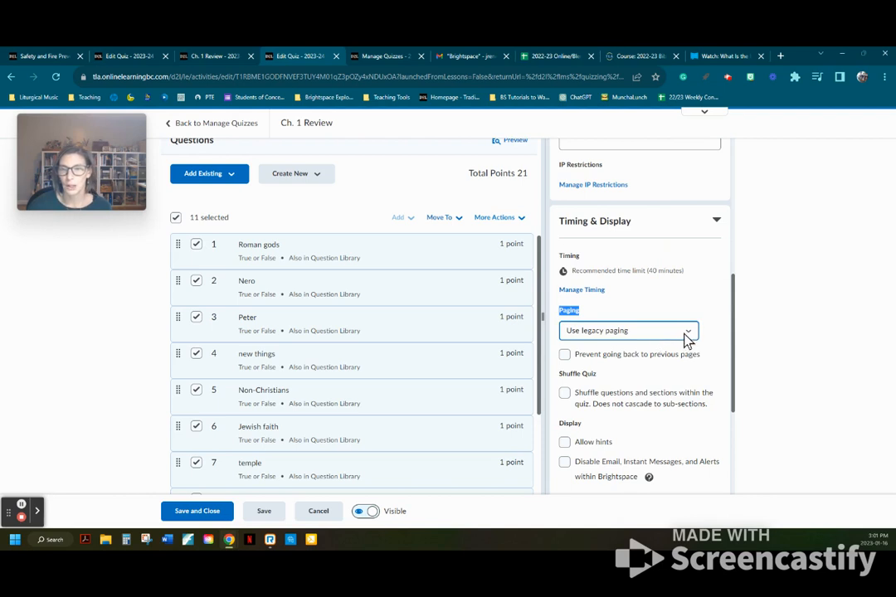
{"action": "left_click", "coordinate": [684, 335]}
{"action": "left_click", "coordinate": [686, 341]}
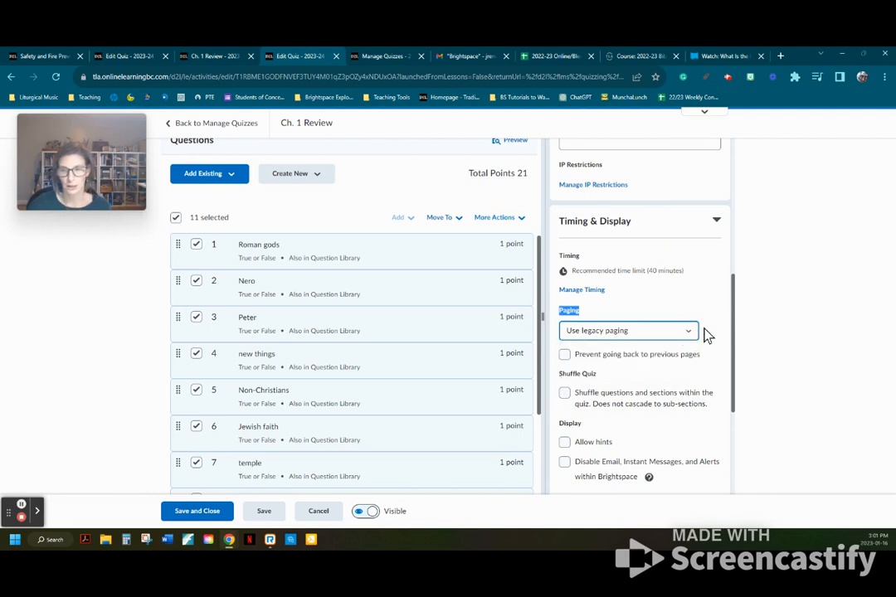
{"action": "scroll", "coordinate": [650, 371], "scroll_direction": "down", "scroll_amount": 2}
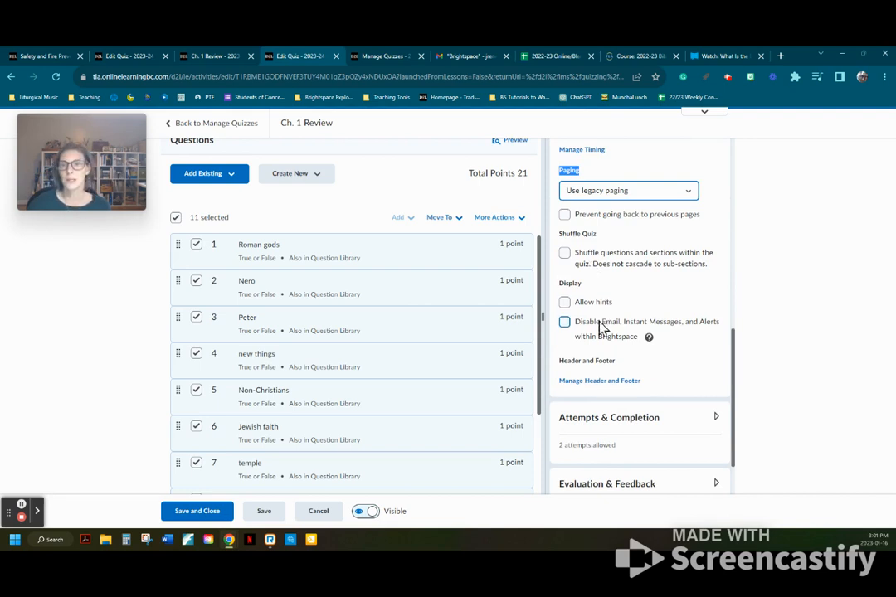
Expand Attempts & Completion and examine the allowed attempts, grade calculation, retake and notification email settings without changing them
{"action": "scroll", "coordinate": [587, 318], "scroll_direction": "down", "scroll_amount": 1}
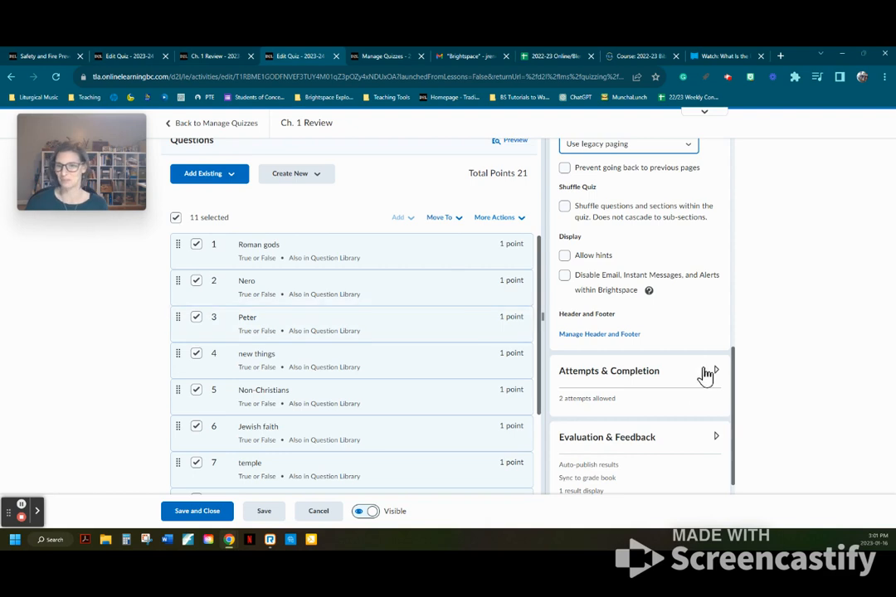
{"action": "scroll", "coordinate": [692, 367], "scroll_direction": "down", "scroll_amount": 1}
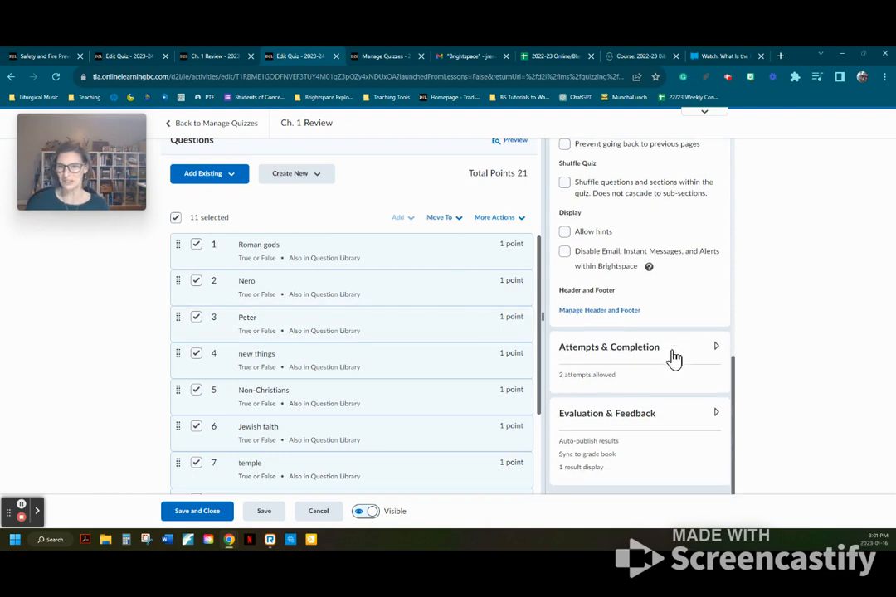
{"action": "left_click", "coordinate": [715, 350]}
{"action": "scroll", "coordinate": [676, 363], "scroll_direction": "down", "scroll_amount": 4}
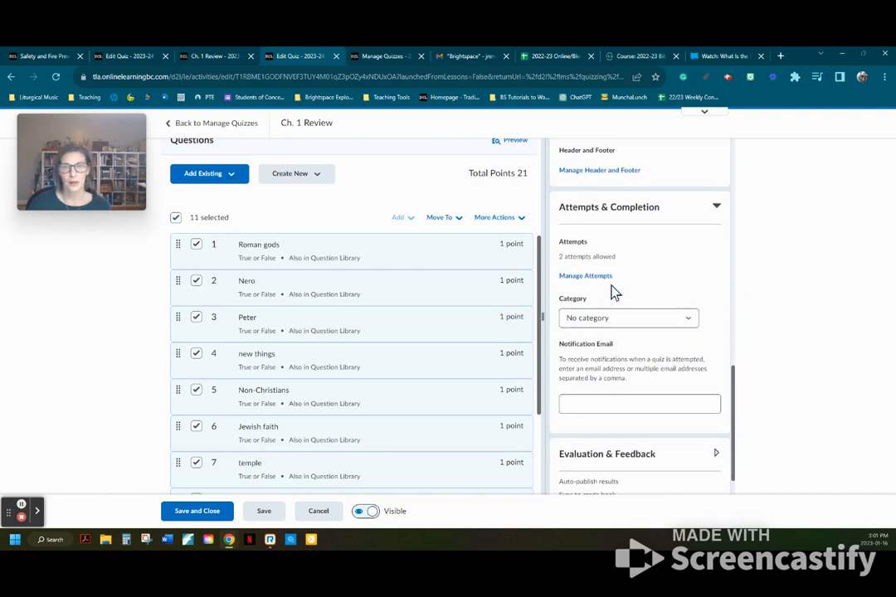
{"action": "left_click", "coordinate": [584, 279]}
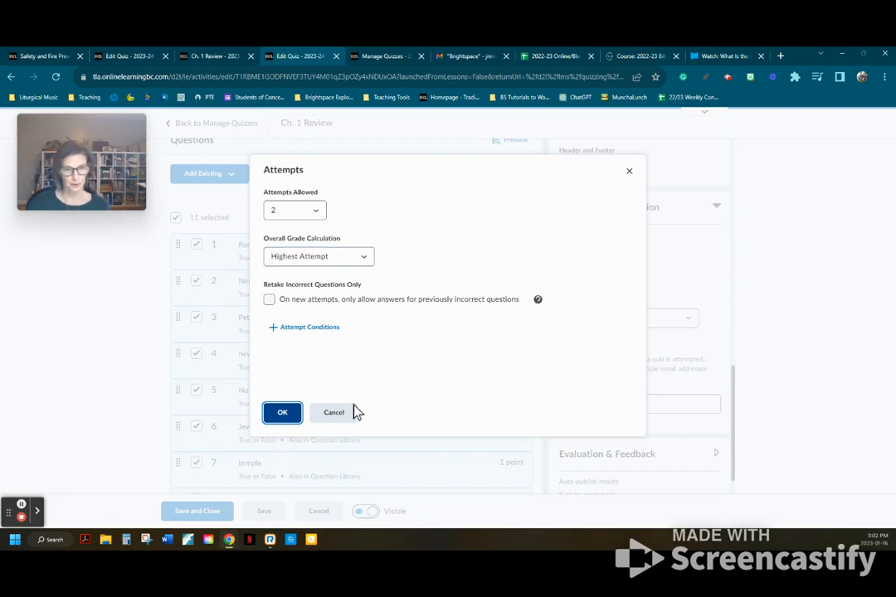
{"action": "left_click", "coordinate": [332, 415]}
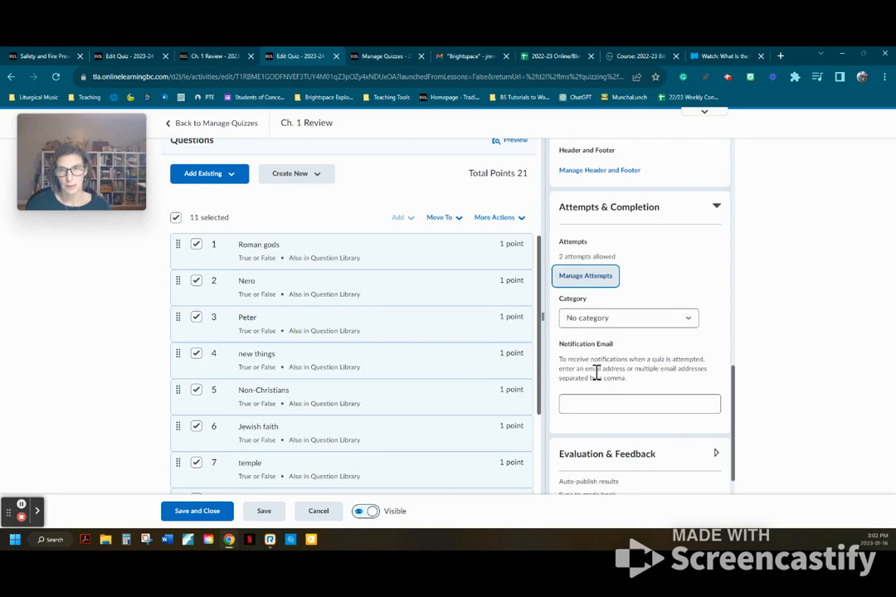
{"action": "left_click", "coordinate": [601, 403]}
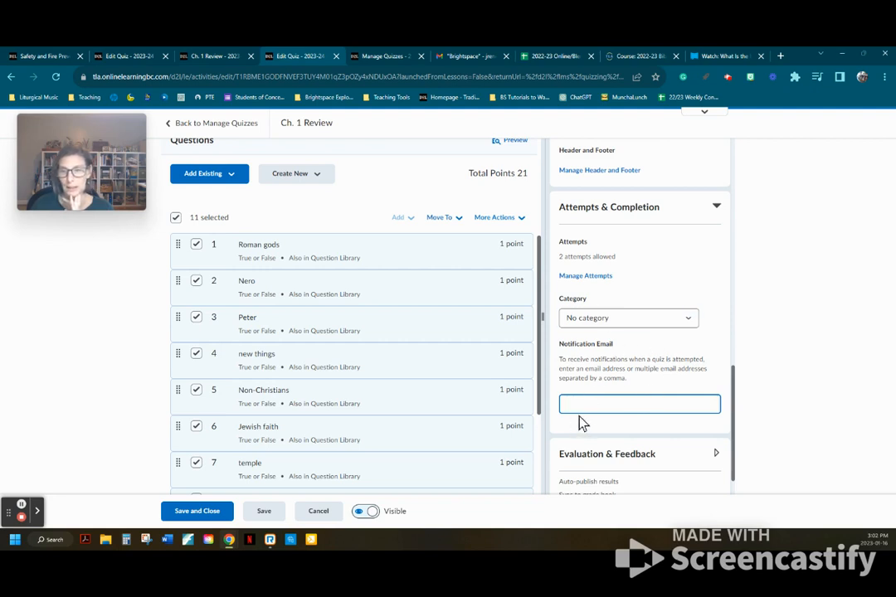
Expand Evaluation & Feedback and examine the custom results display and the options for which questions learners see
{"action": "scroll", "coordinate": [735, 373], "scroll_direction": "down", "scroll_amount": 1}
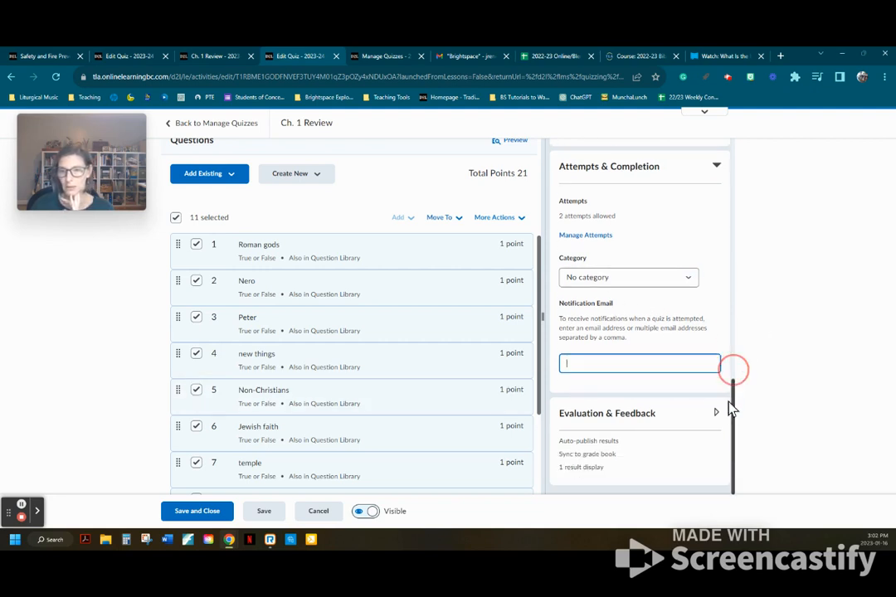
{"action": "left_click", "coordinate": [715, 414]}
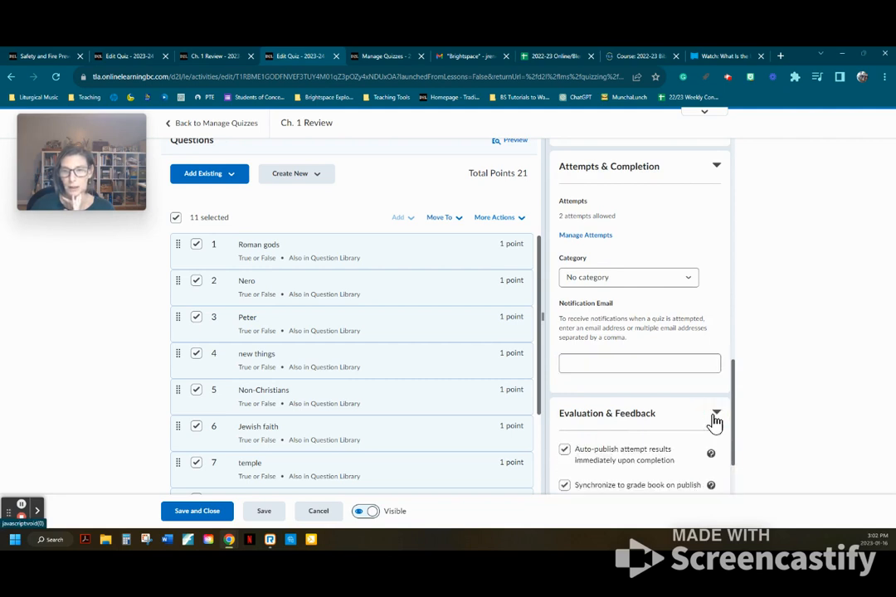
{"action": "scroll", "coordinate": [684, 416], "scroll_direction": "down", "scroll_amount": 3}
{"action": "scroll", "coordinate": [684, 416], "scroll_direction": "down", "scroll_amount": 1}
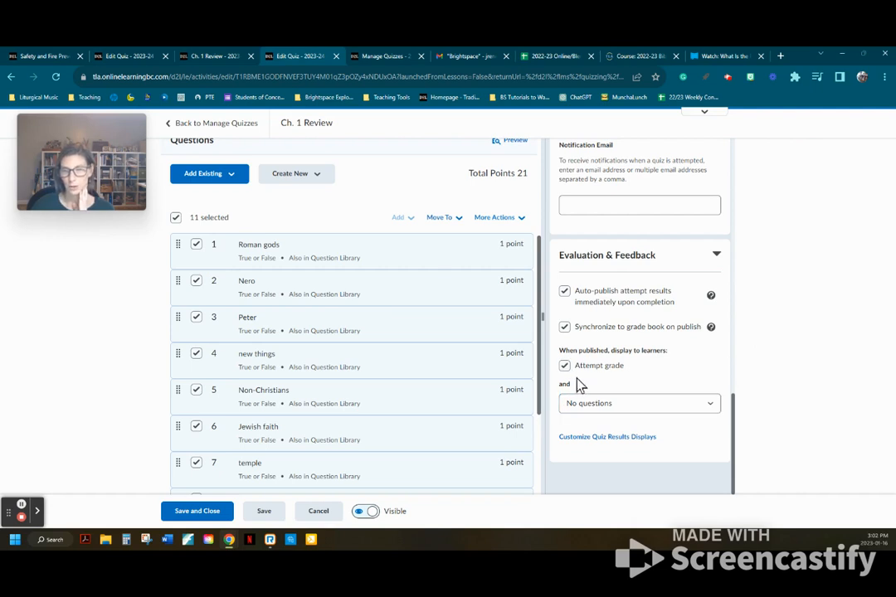
{"action": "left_click", "coordinate": [618, 439]}
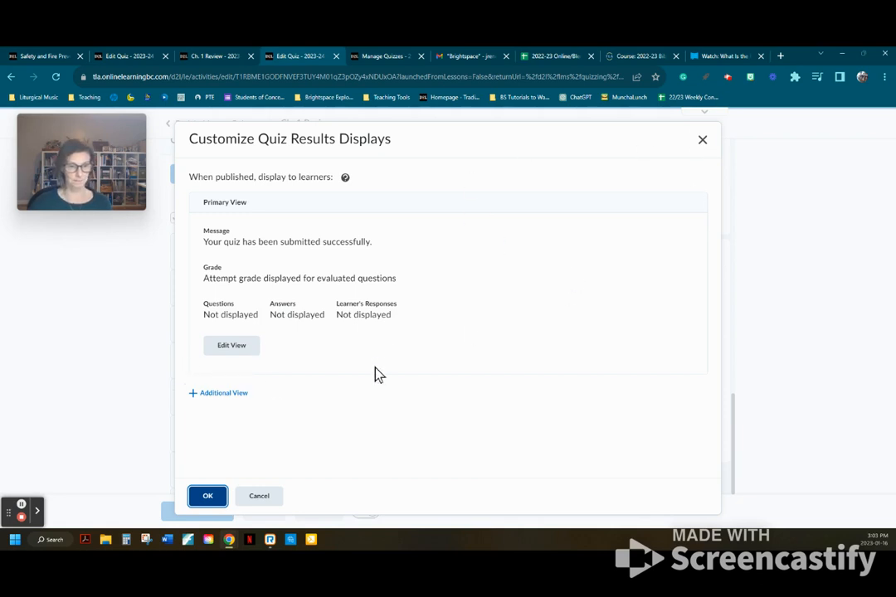
{"action": "left_click", "coordinate": [264, 499]}
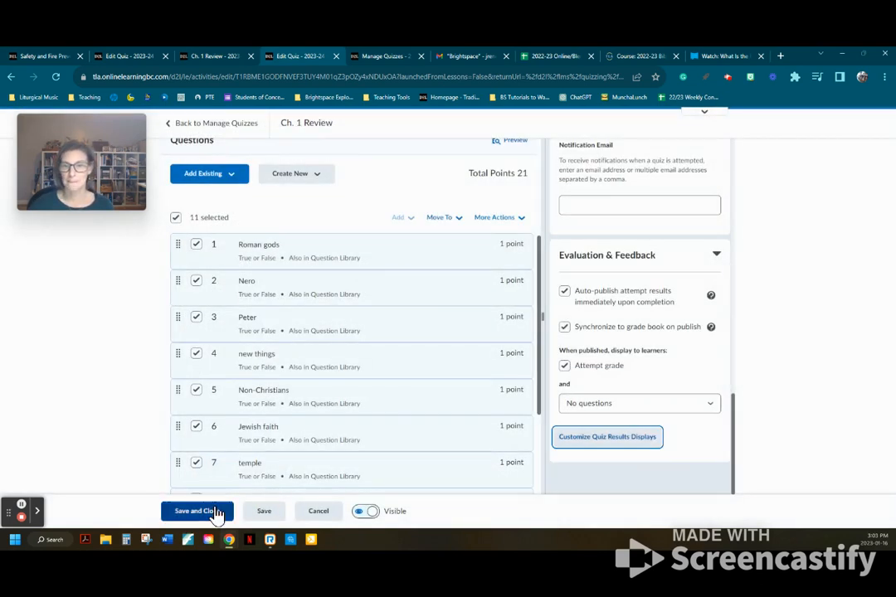
{"action": "left_click", "coordinate": [717, 408]}
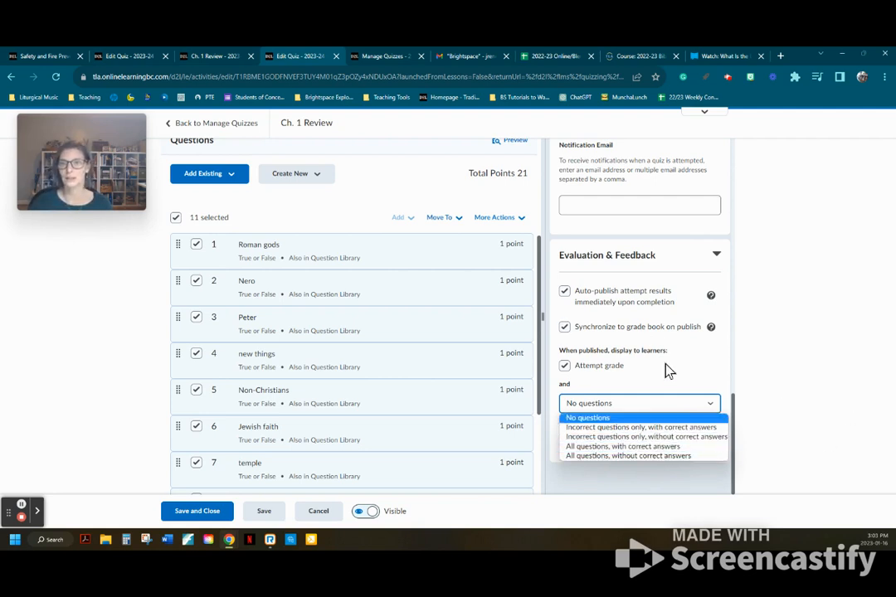
{"action": "left_click", "coordinate": [691, 380]}
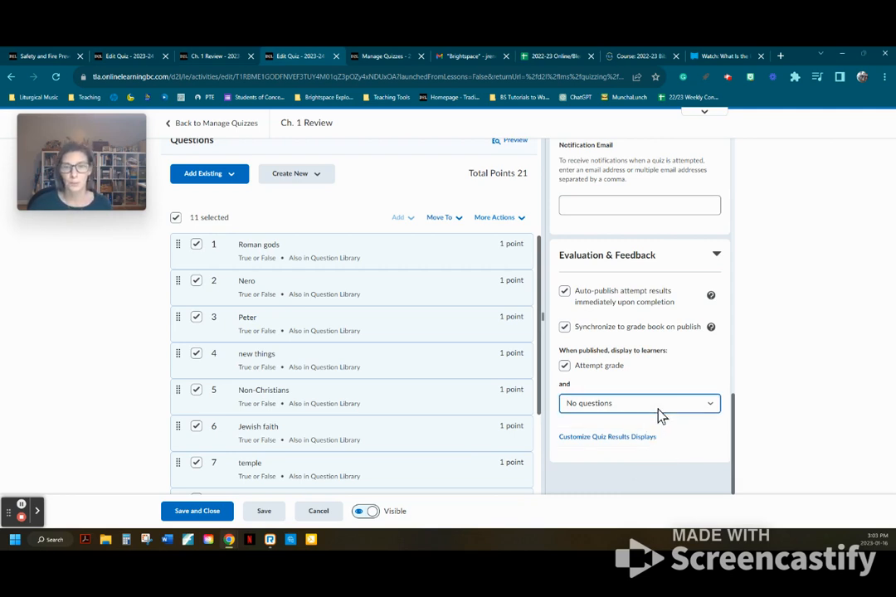
Open the preview of the Ch. 1 Review quiz with restrictions bypassed and start the quiz attempt
{"action": "mouse_move", "coordinate": [537, 294]}
{"action": "left_mouse_down"}
{"action": "mouse_move", "coordinate": [543, 383]}
{"action": "mouse_move", "coordinate": [540, 301]}
{"action": "left_mouse_up"}
{"action": "scroll", "coordinate": [493, 369], "scroll_direction": "down", "scroll_amount": 1}
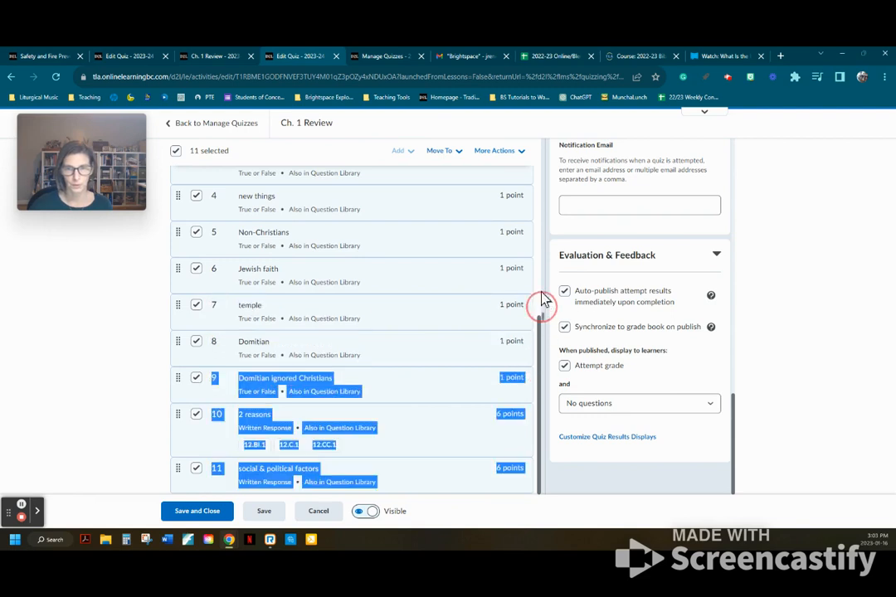
{"action": "left_click", "coordinate": [564, 462]}
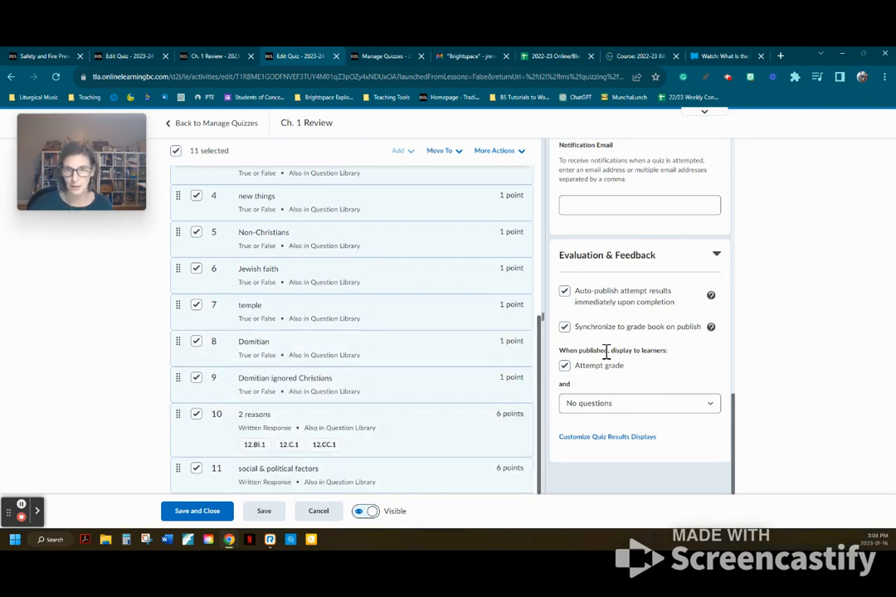
{"action": "scroll", "coordinate": [605, 352], "scroll_direction": "up", "scroll_amount": 3}
{"action": "scroll", "coordinate": [485, 343], "scroll_direction": "up", "scroll_amount": 6}
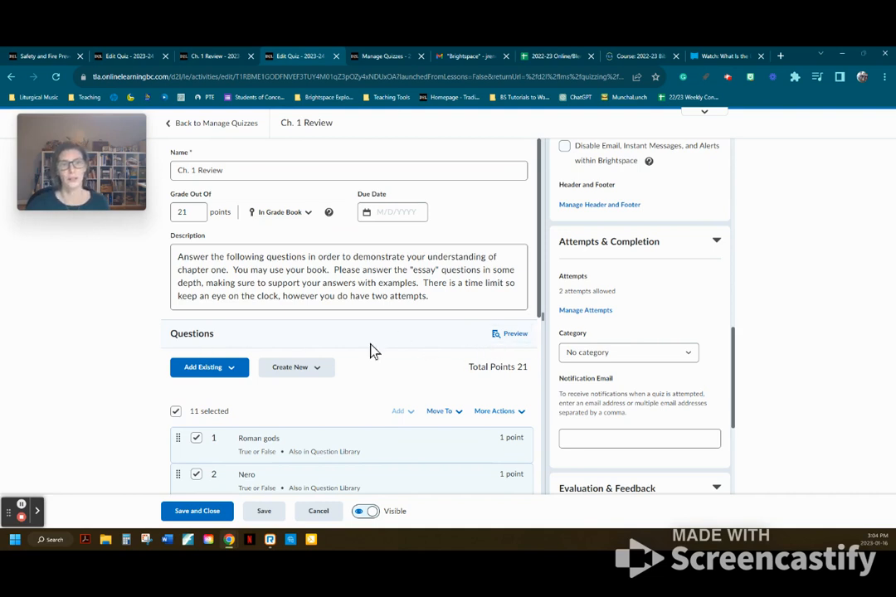
{"action": "left_click", "coordinate": [512, 340]}
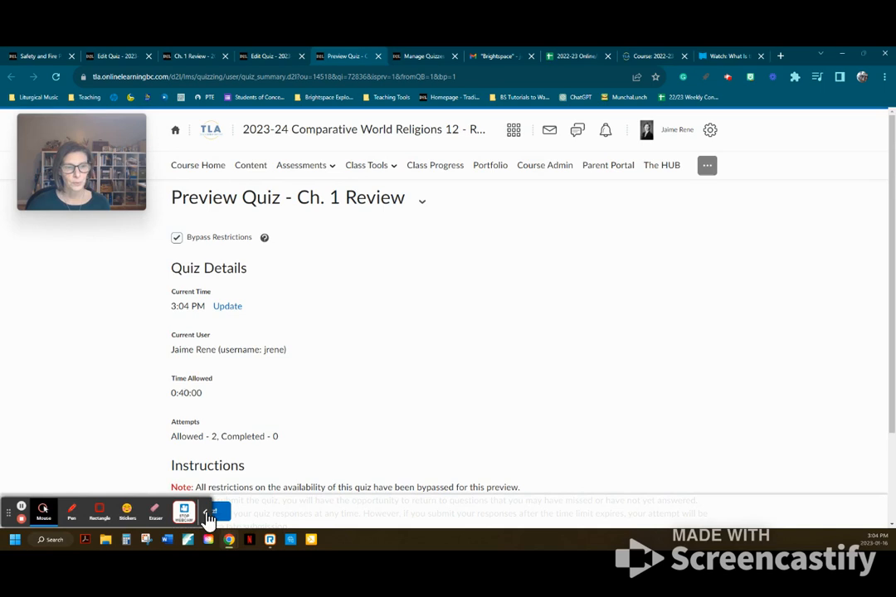
{"action": "left_click", "coordinate": [204, 512]}
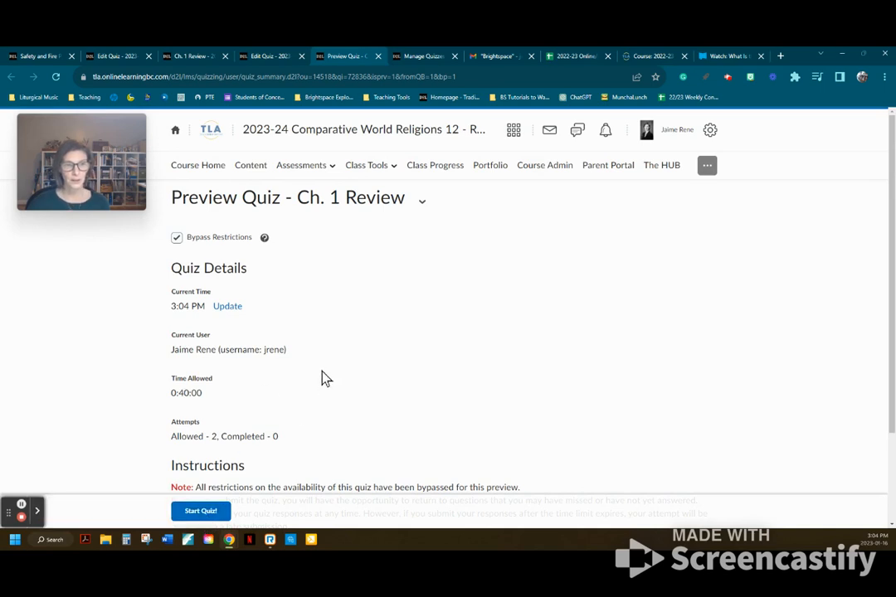
{"action": "scroll", "coordinate": [260, 464], "scroll_direction": "down", "scroll_amount": 1}
{"action": "scroll", "coordinate": [214, 502], "scroll_direction": "down", "scroll_amount": 1}
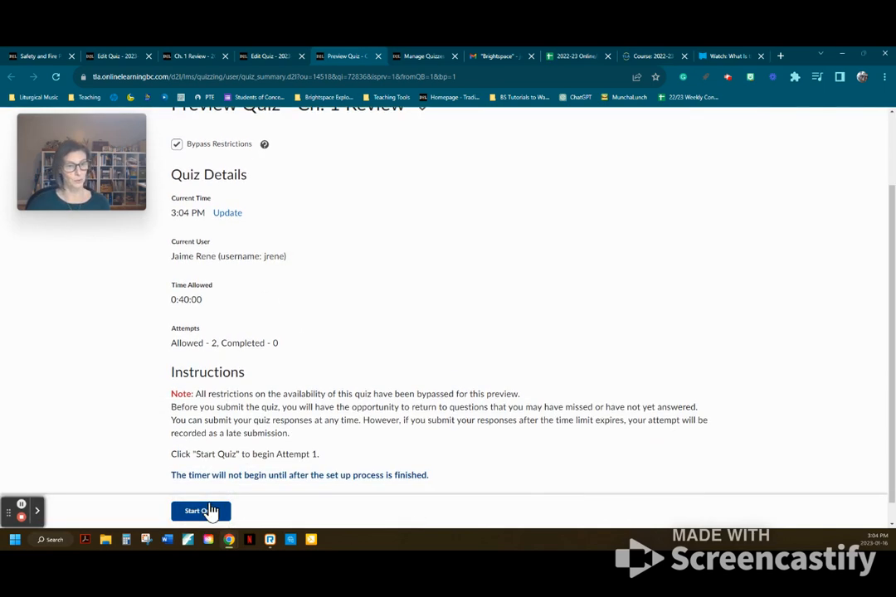
{"action": "left_click", "coordinate": [211, 514]}
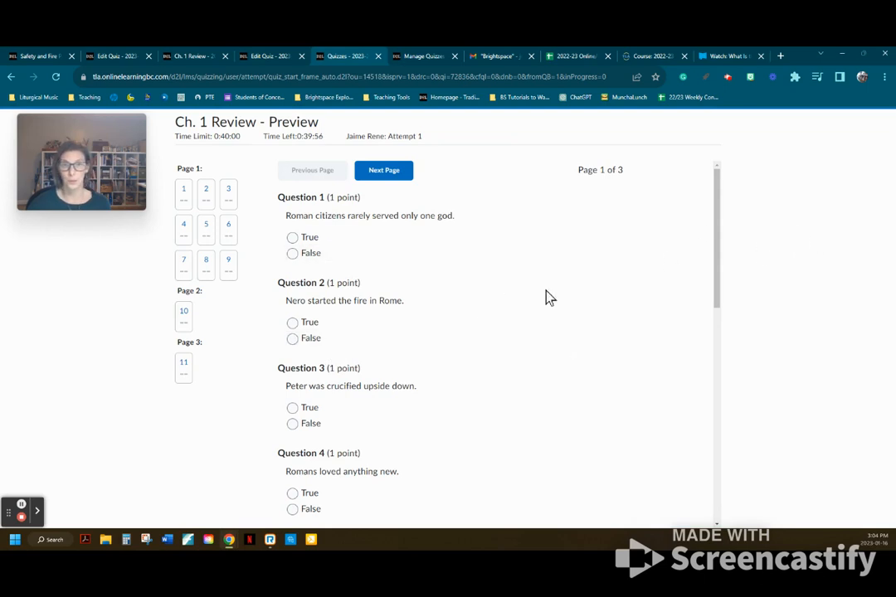
Review the true/false questions on page 1 of the preview and advance to question 11 on page 3
{"action": "scroll", "coordinate": [510, 306], "scroll_direction": "down", "scroll_amount": 3}
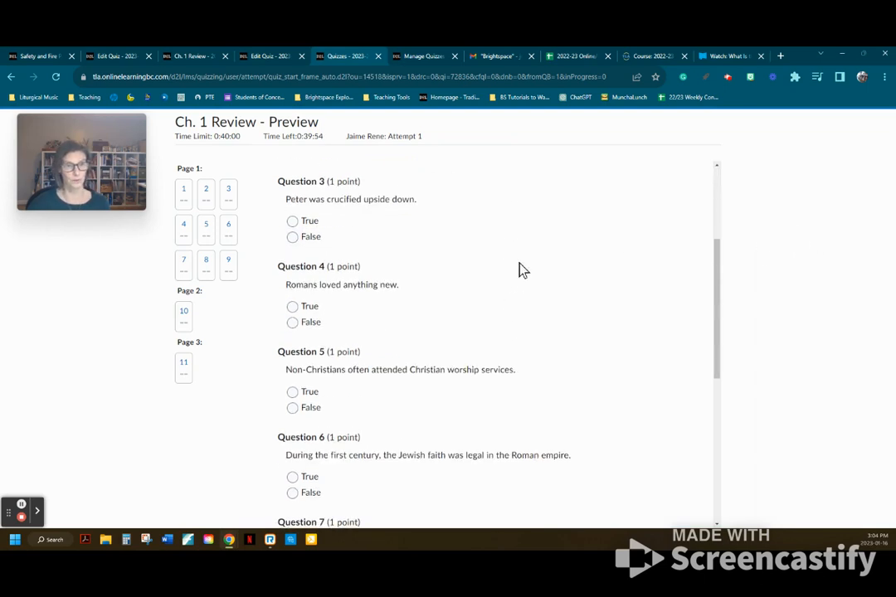
{"action": "scroll", "coordinate": [515, 265], "scroll_direction": "up", "scroll_amount": 2}
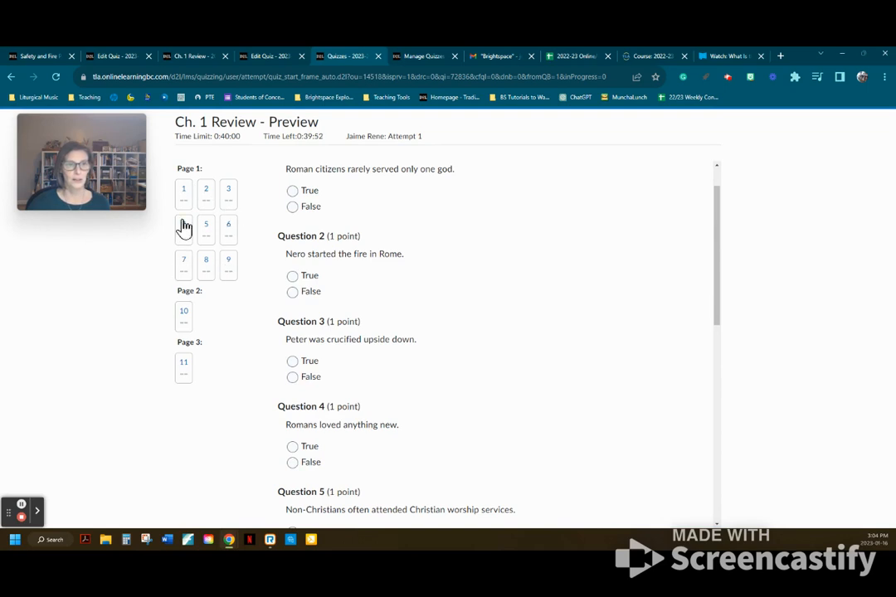
{"action": "scroll", "coordinate": [467, 304], "scroll_direction": "down", "scroll_amount": 5}
{"action": "scroll", "coordinate": [467, 303], "scroll_direction": "down", "scroll_amount": 1}
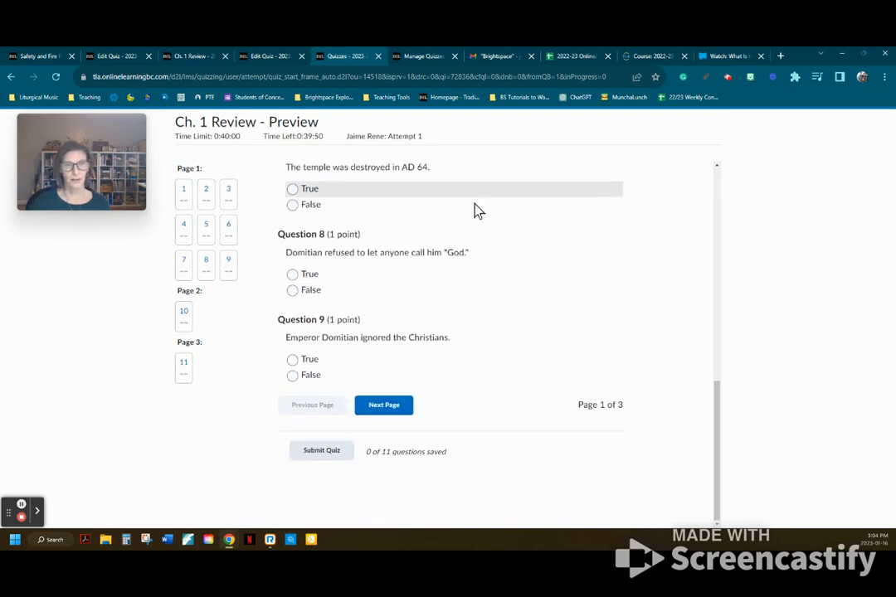
{"action": "left_click", "coordinate": [400, 413]}
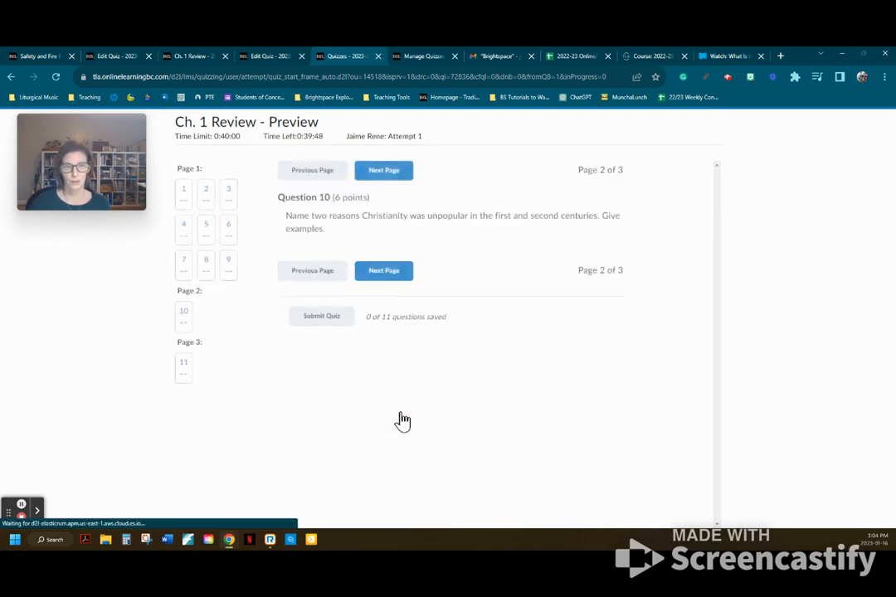
{"action": "left_click", "coordinate": [386, 418]}
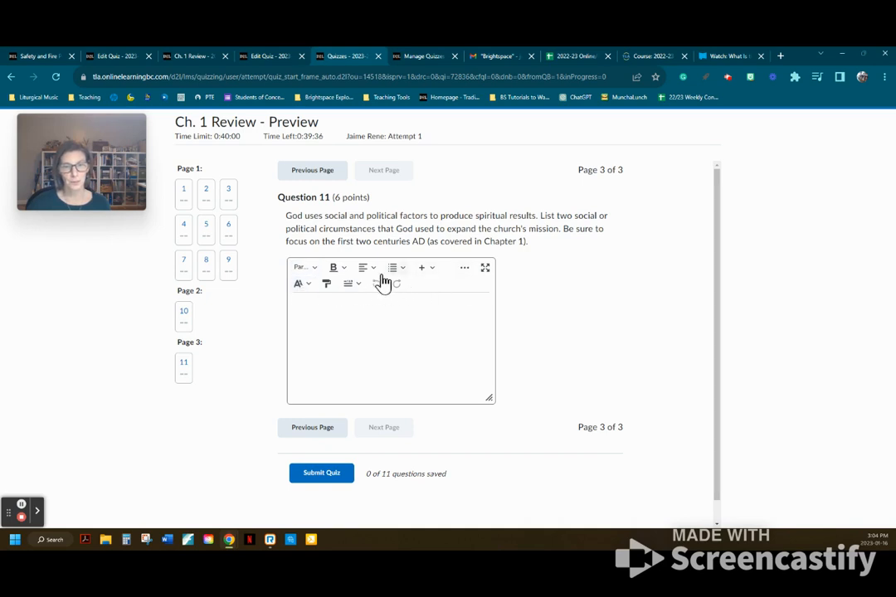
Make question 11's answer box taller and examine the editor's text style, formatting, alignment and Insert Stuff options
{"action": "left_click_drag", "start_coordinate": [490, 399], "coordinate": [574, 466]}
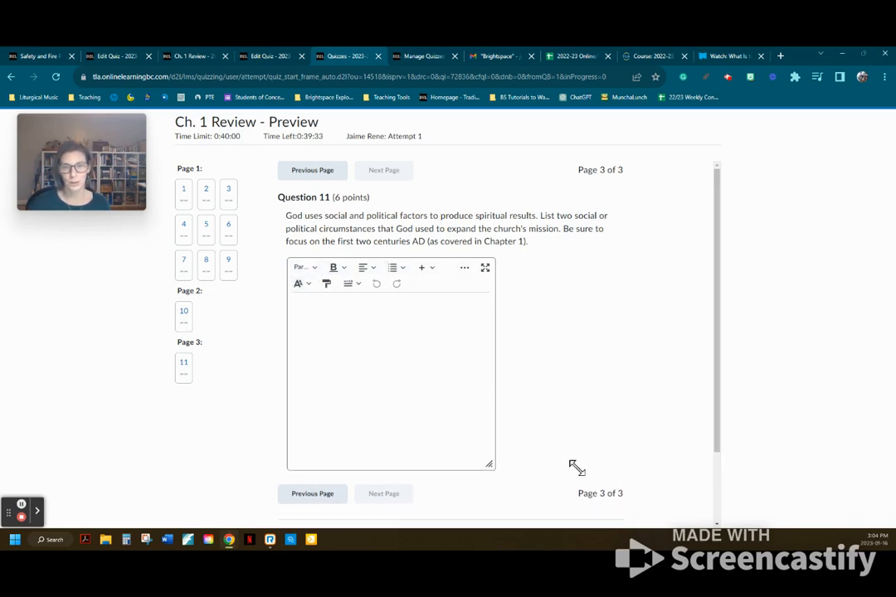
{"action": "left_click", "coordinate": [312, 268]}
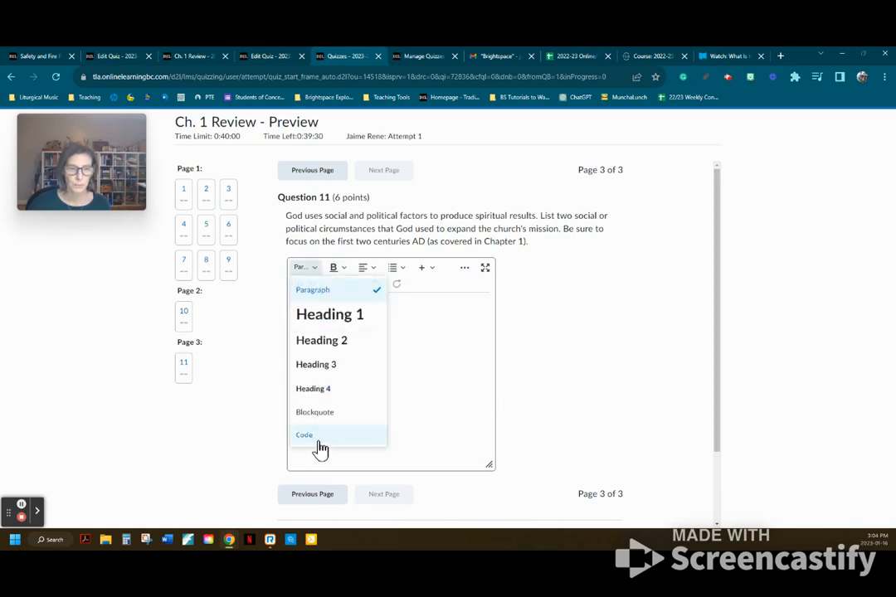
{"action": "left_click", "coordinate": [344, 269]}
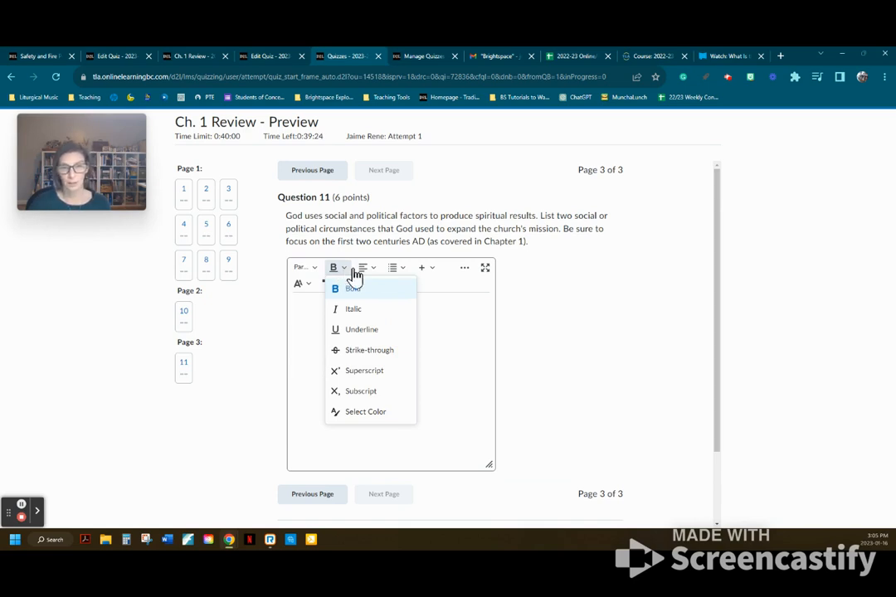
{"action": "left_click", "coordinate": [374, 270]}
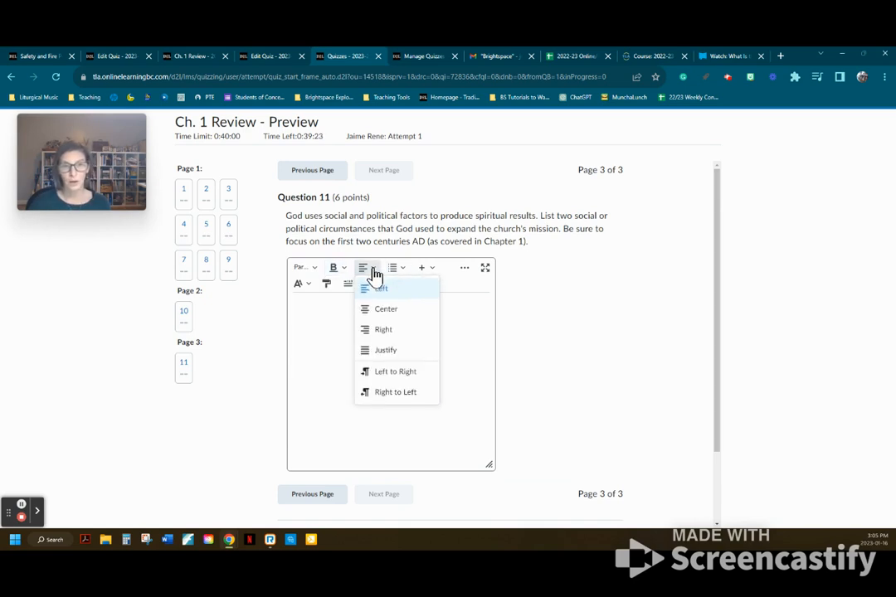
{"action": "left_click", "coordinate": [430, 268]}
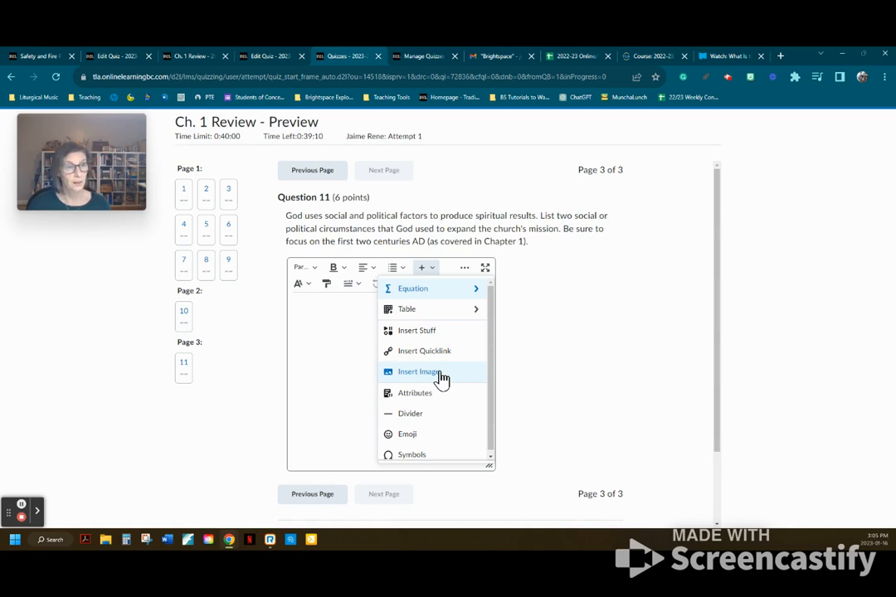
{"action": "left_click", "coordinate": [442, 340]}
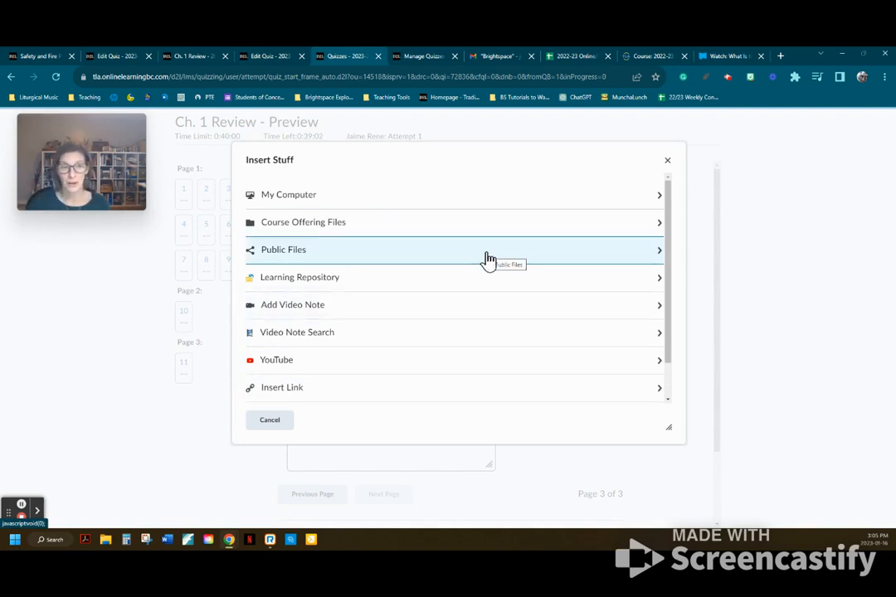
{"action": "scroll", "coordinate": [340, 407], "scroll_direction": "down", "scroll_amount": 1}
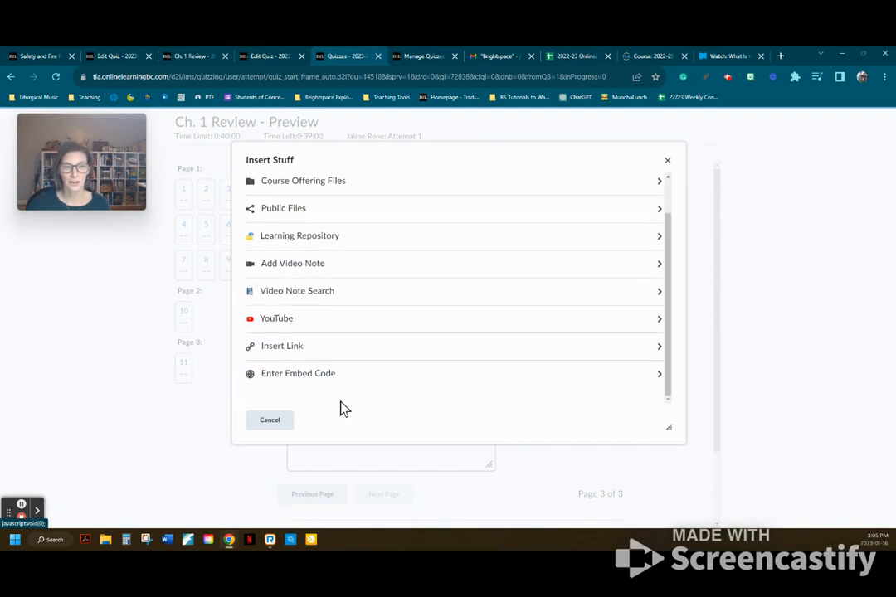
{"action": "left_click", "coordinate": [281, 426]}
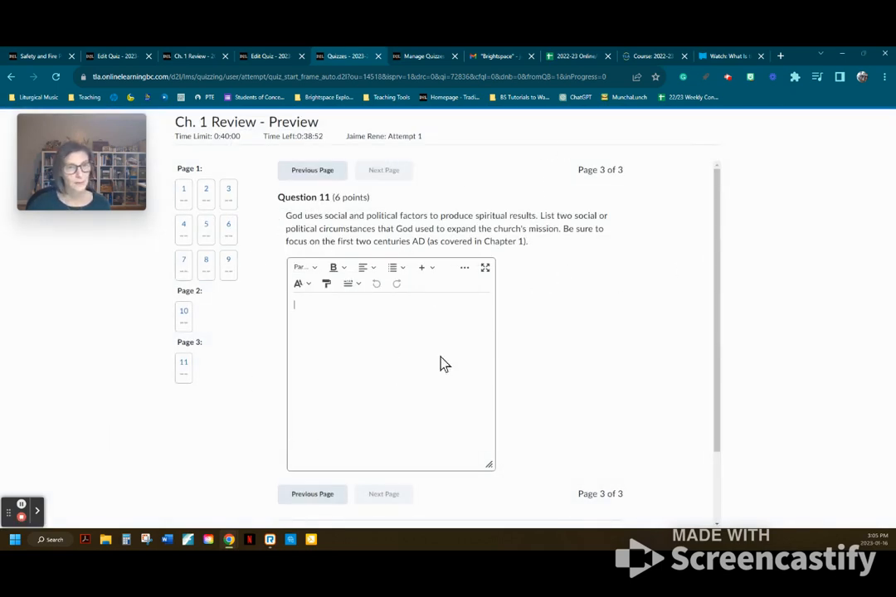
Return to the Ch. 1 Review quiz editor, then save and close the quiz
{"action": "left_click", "coordinate": [279, 55]}
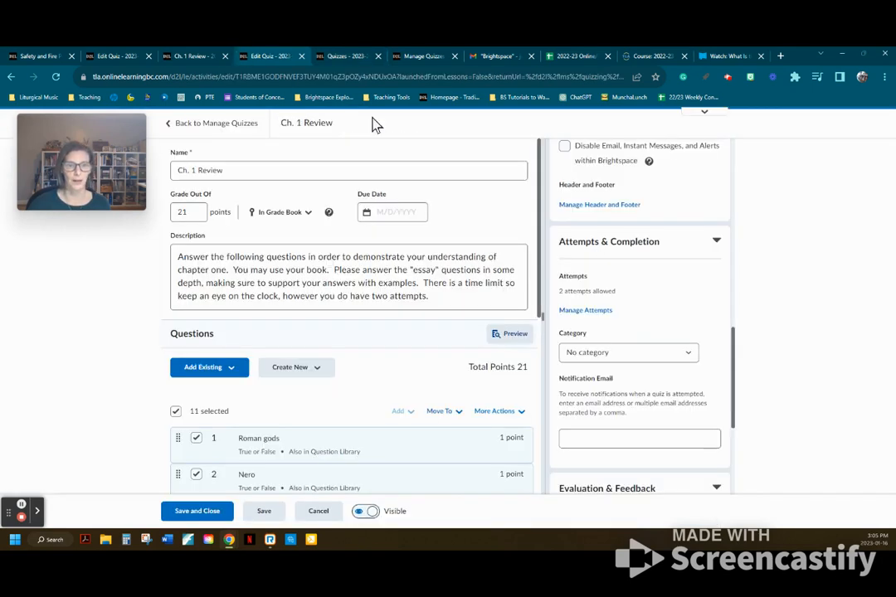
{"action": "left_click", "coordinate": [213, 514]}
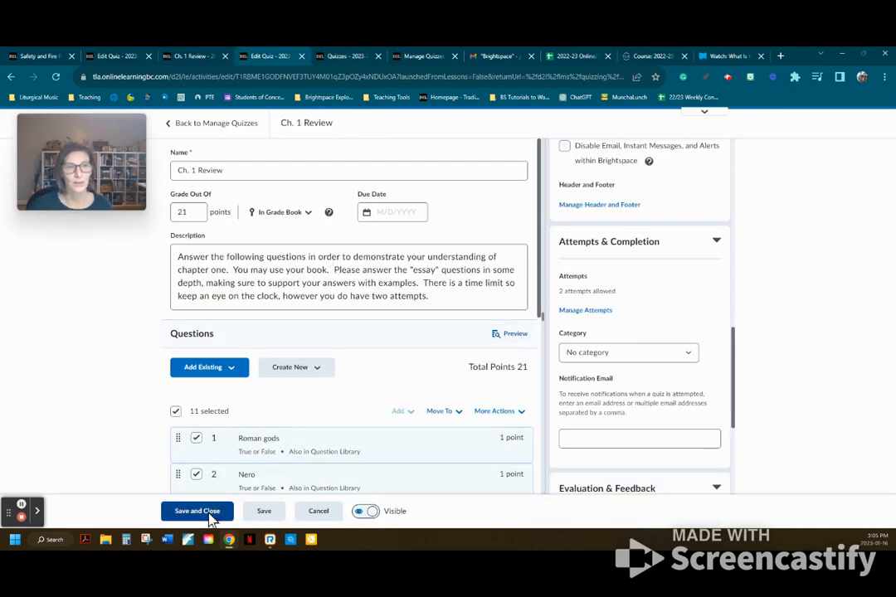